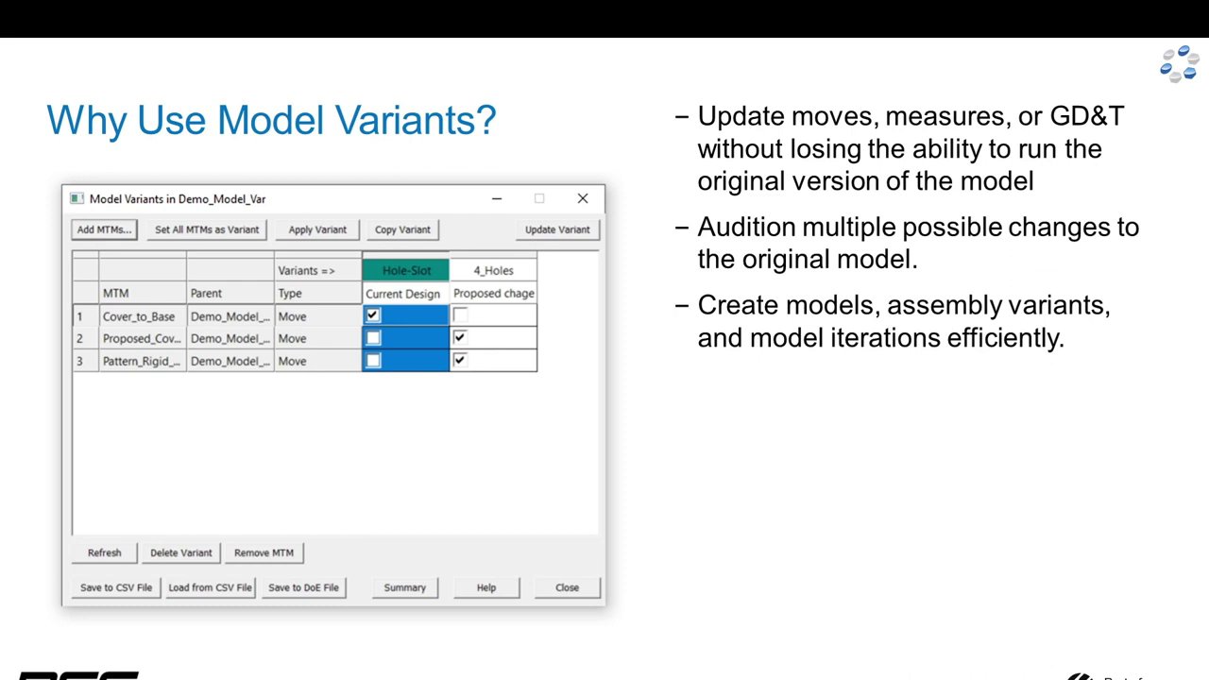
Step: Advance the slideshow to the Model Variants Icon slide
{"action": "key", "text": "Right"}
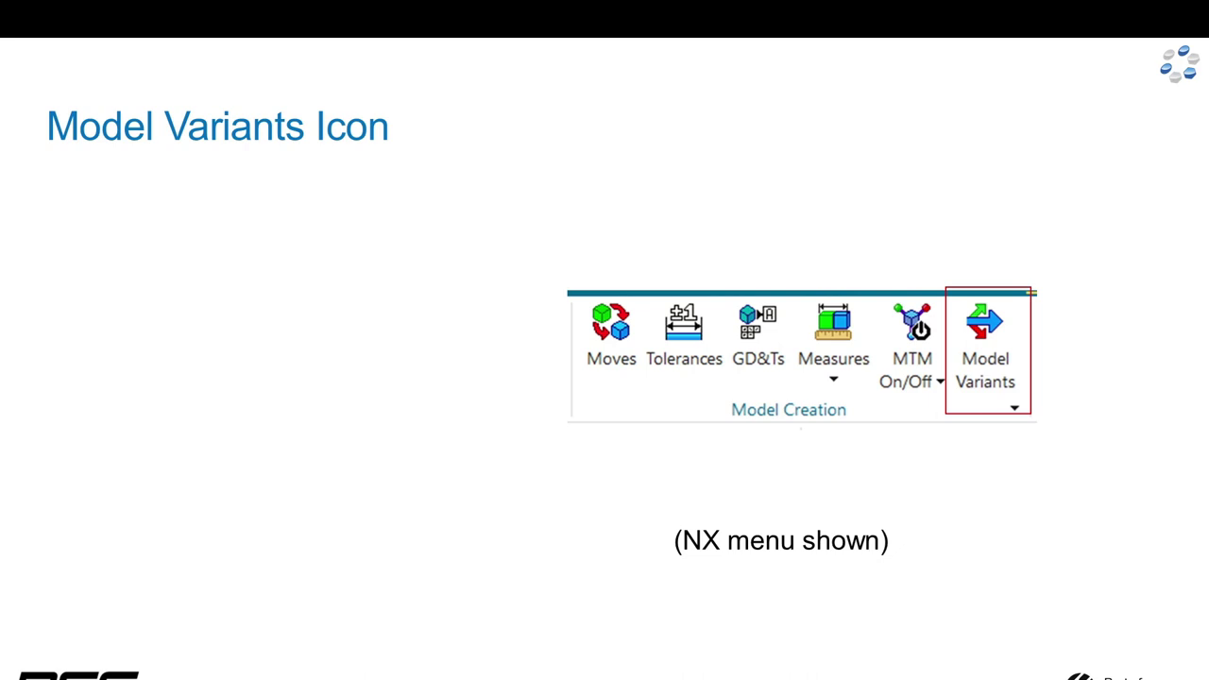
Step: Step back and forth through the slides, ending on the Model Variants dialog box slide
{"action": "key", "text": "Left"}
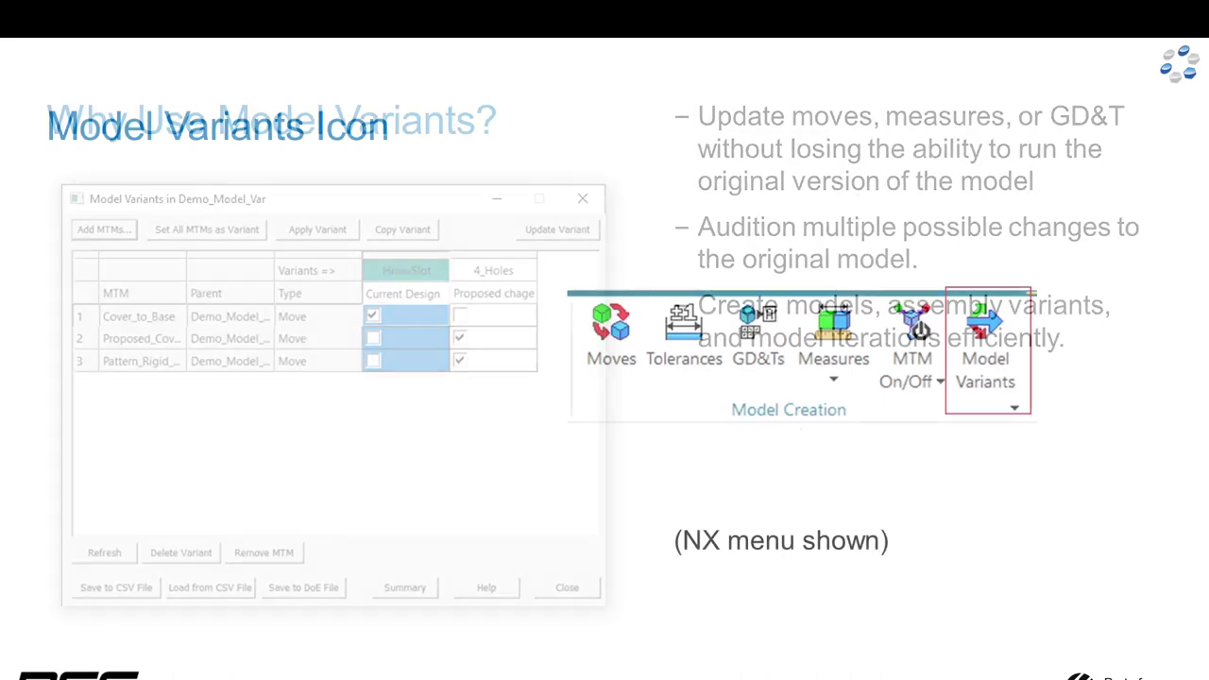
{"action": "key", "text": "Right"}
{"action": "key", "text": "Left"}
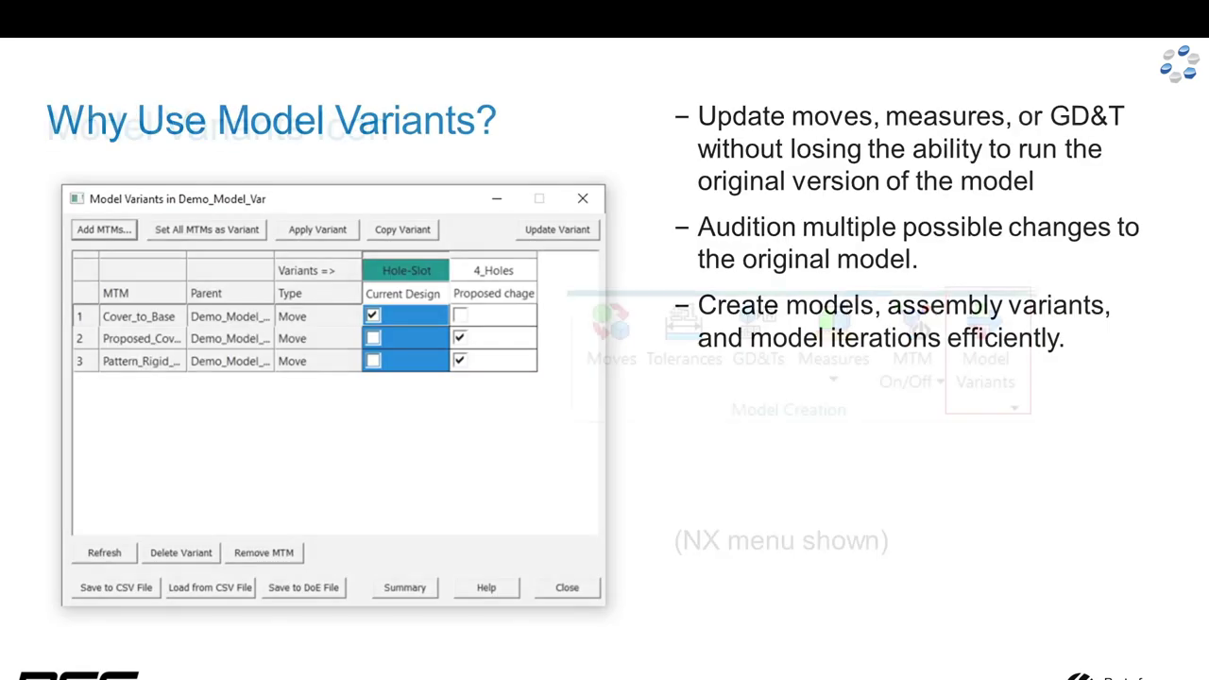
{"action": "key", "text": "Left"}
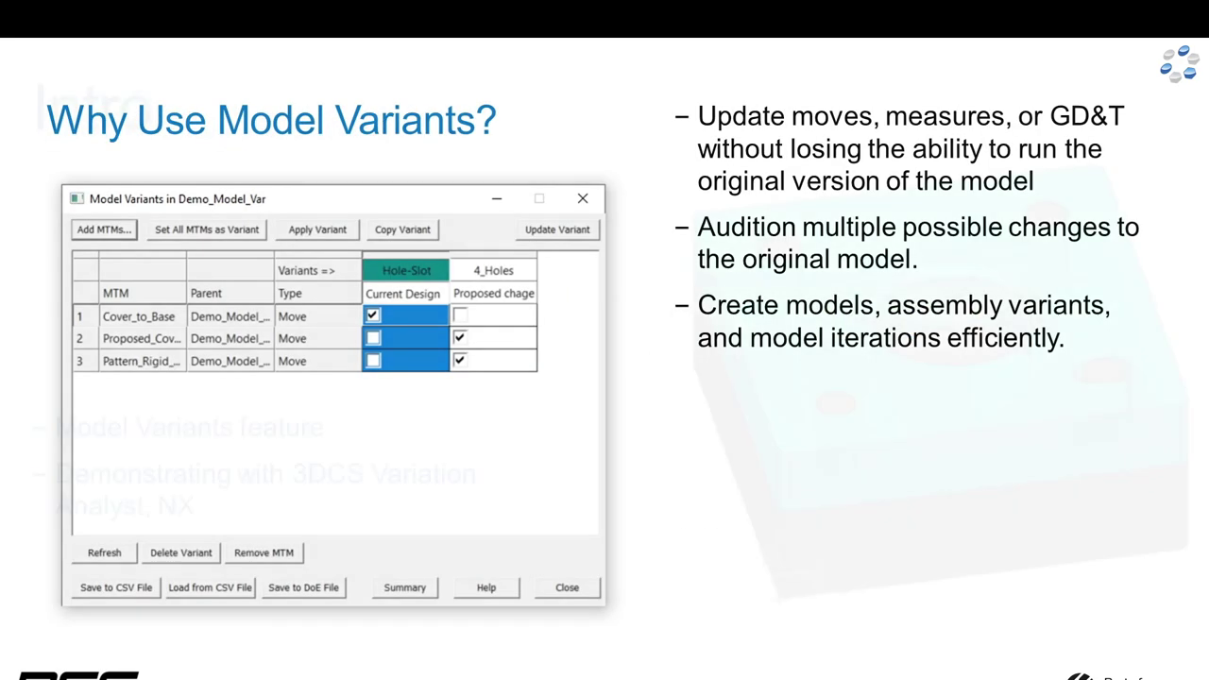
{"action": "key", "text": "Right"}
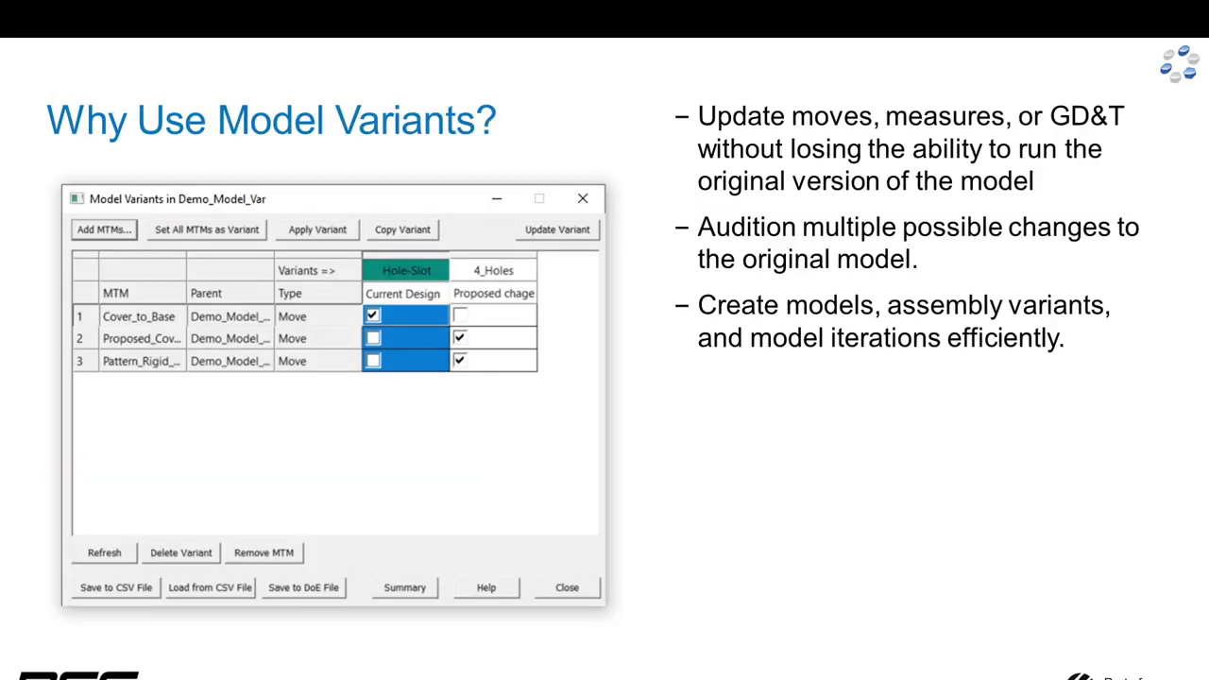
{"action": "key", "text": "Right"}
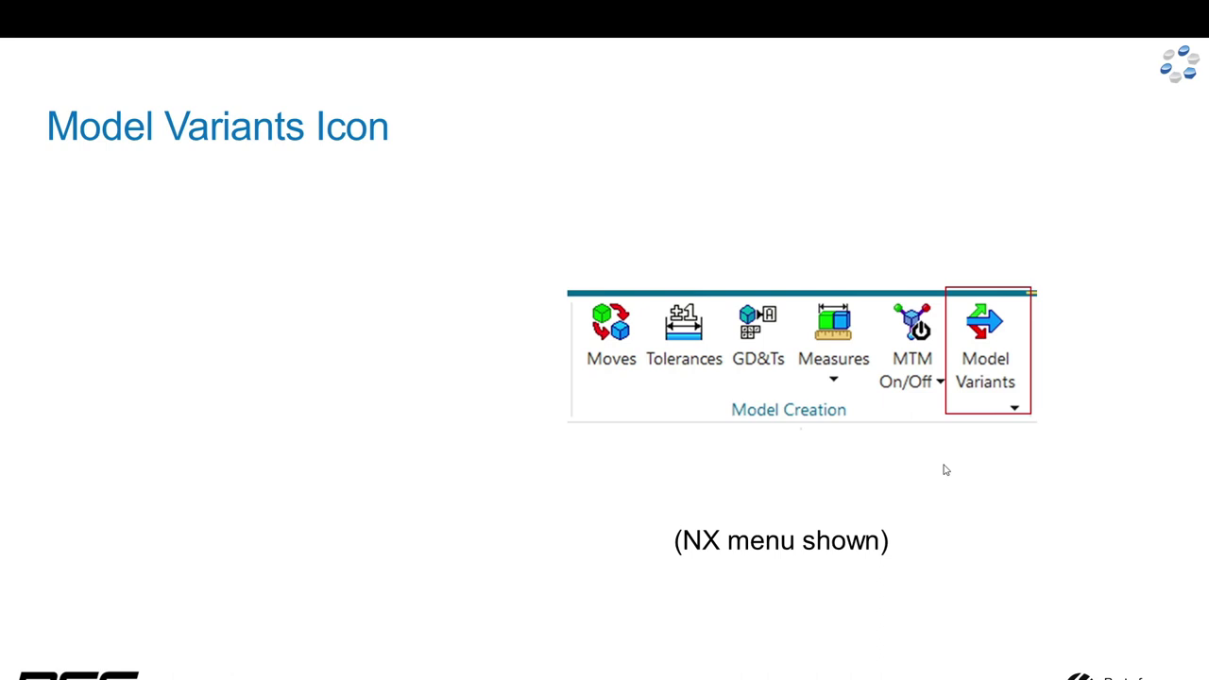
{"action": "key", "text": "Right"}
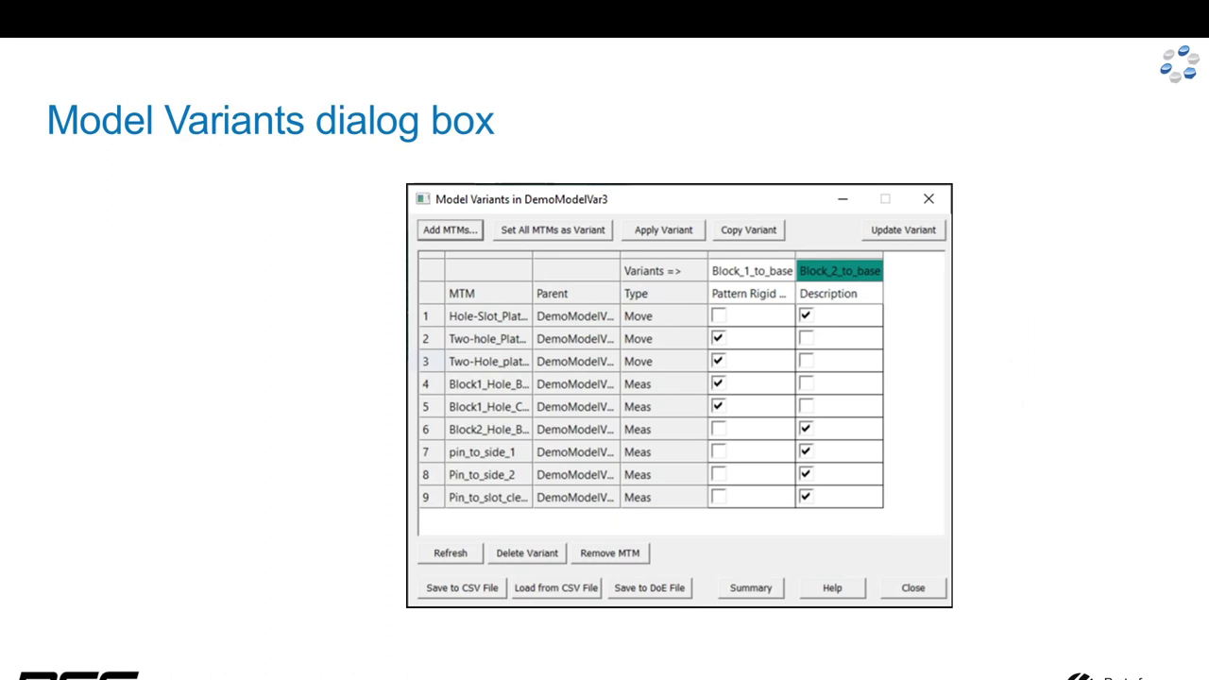
Step: Reveal the first callout, about adding moves, tolerances and measures as MTMs
{"action": "key", "text": "Right"}
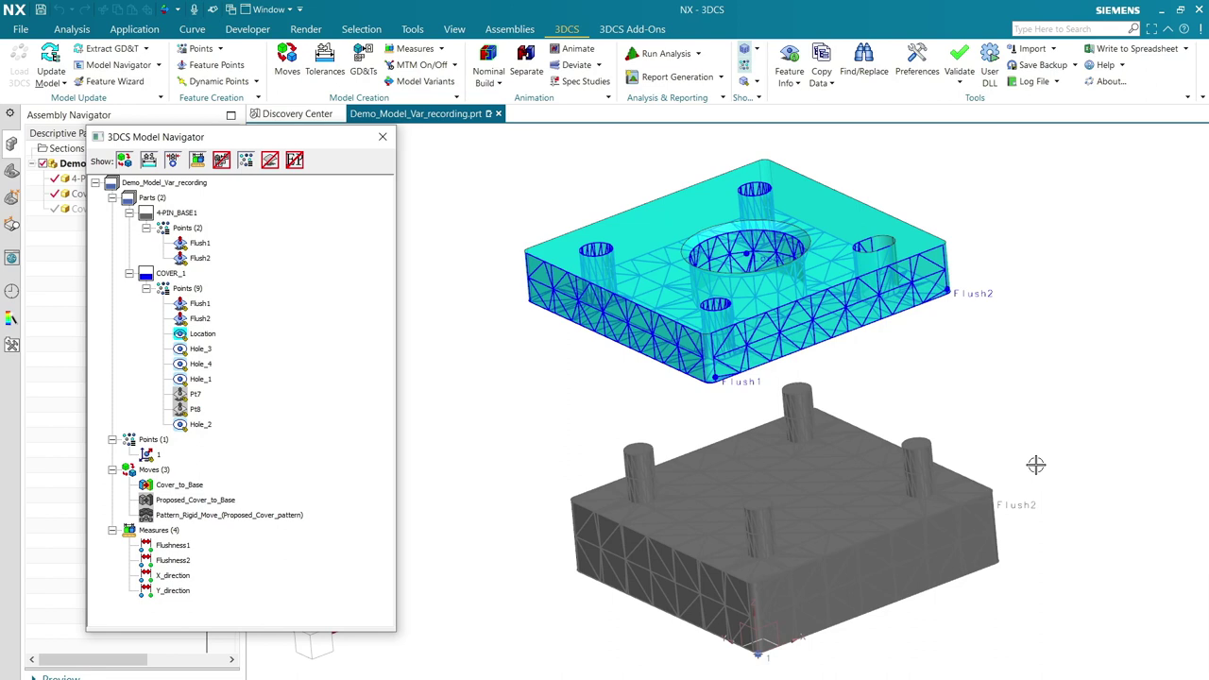
{"action": "middle_click_drag", "start_coordinate": [1015, 464], "coordinate": [1036, 423]}
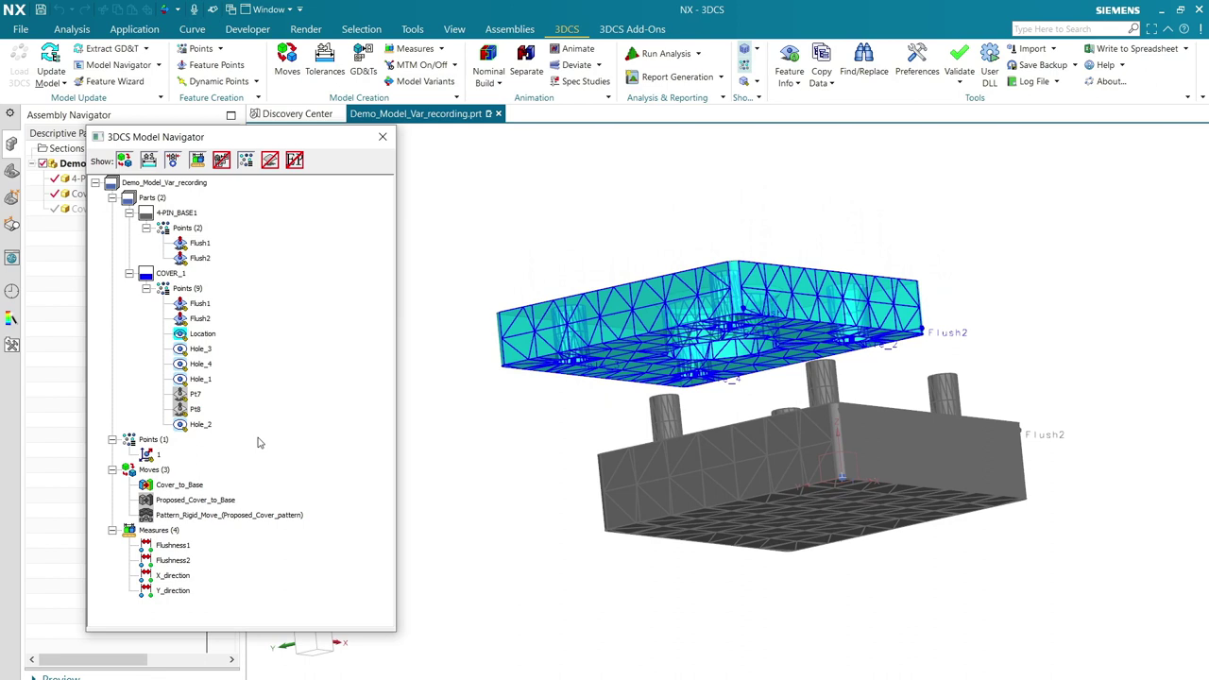
{"action": "left_click", "coordinate": [207, 350]}
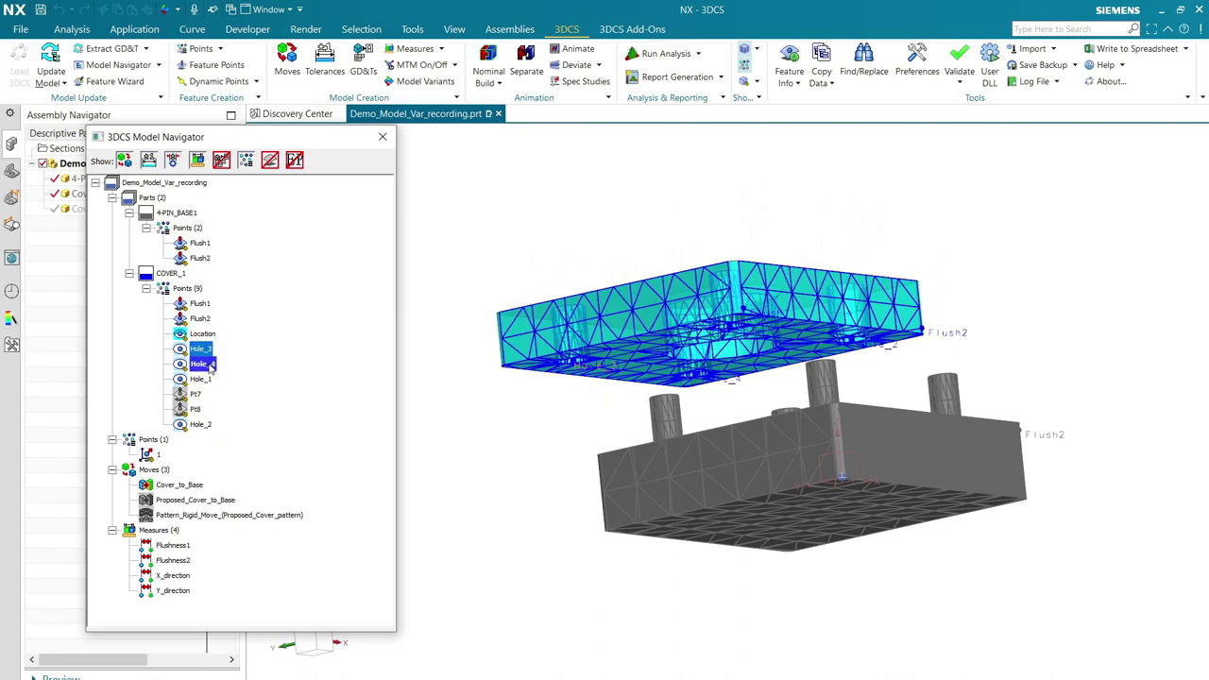
{"action": "left_click", "coordinate": [189, 295]}
{"action": "double_click", "coordinate": [189, 293]}
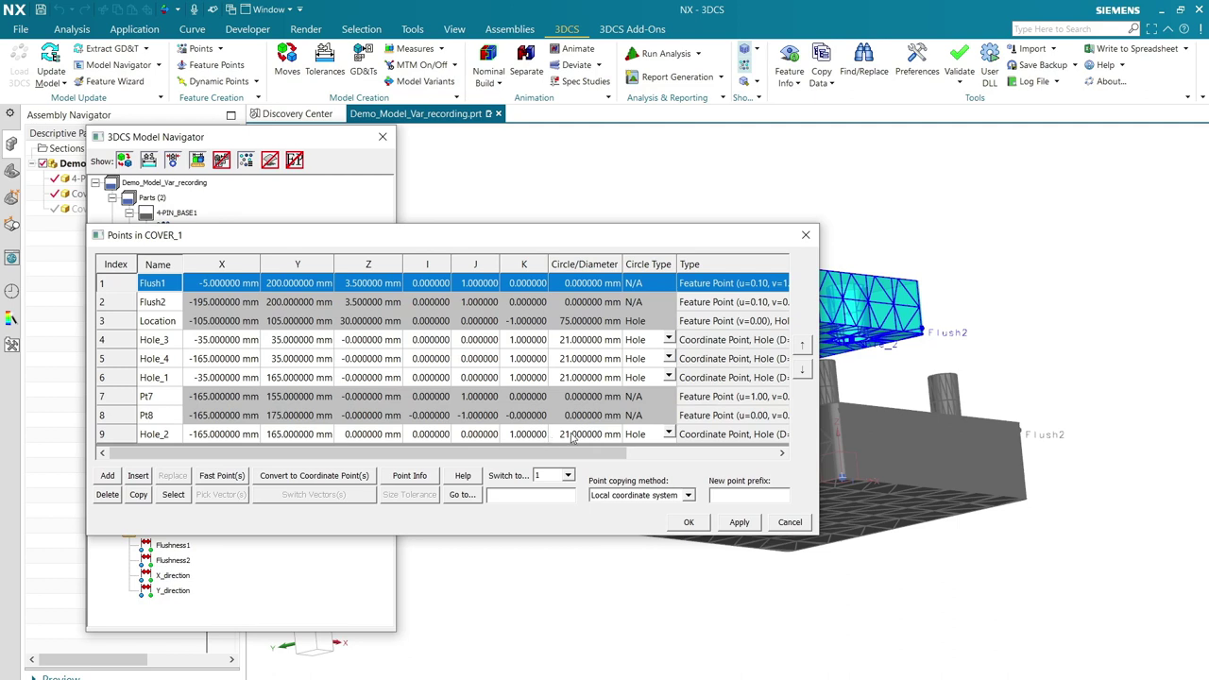
{"action": "left_click", "coordinate": [689, 521]}
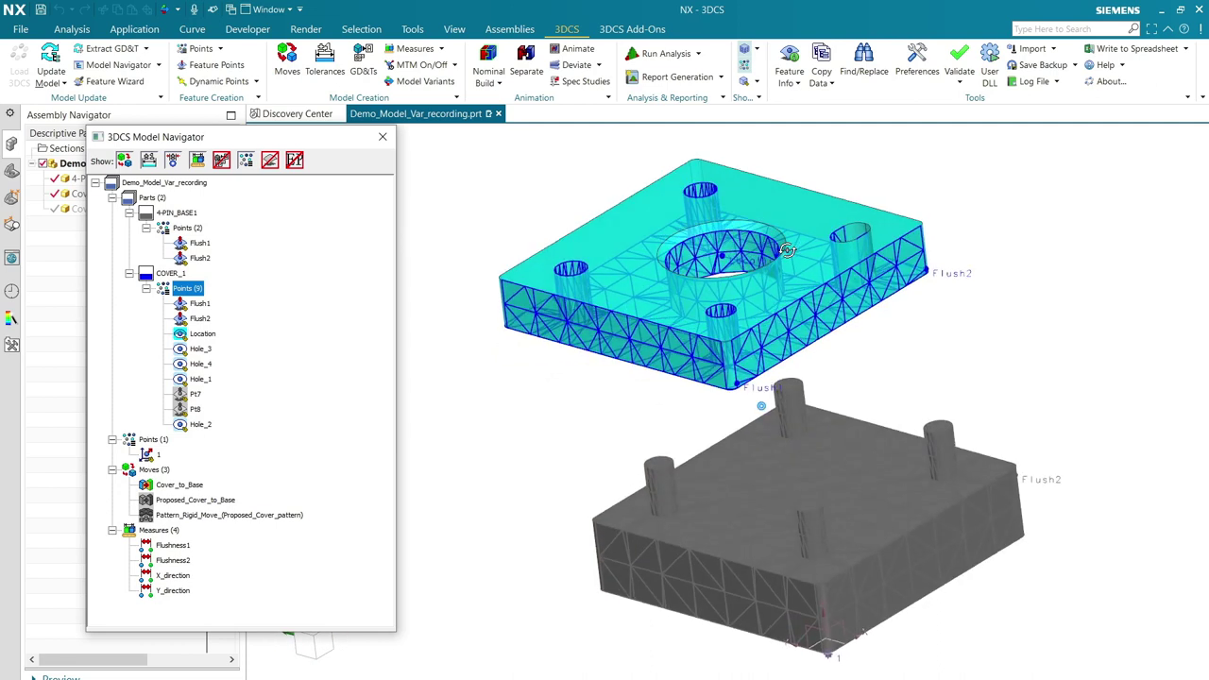
{"action": "left_click", "coordinate": [184, 485]}
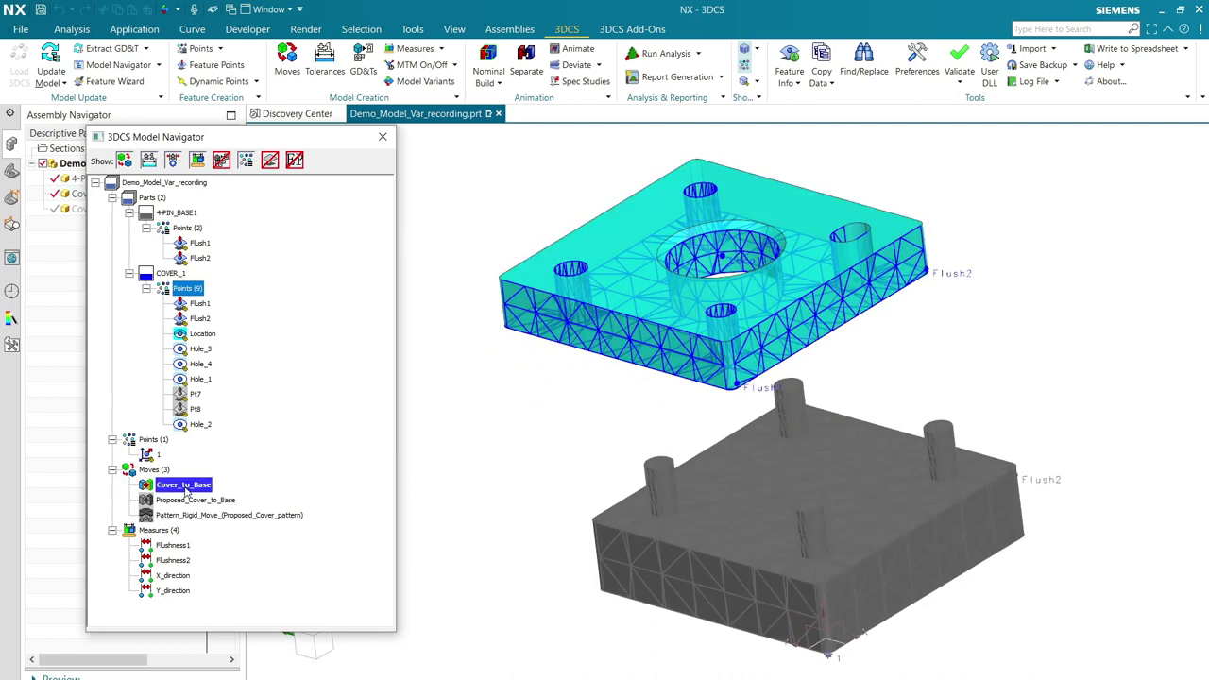
{"action": "double_click", "coordinate": [185, 486]}
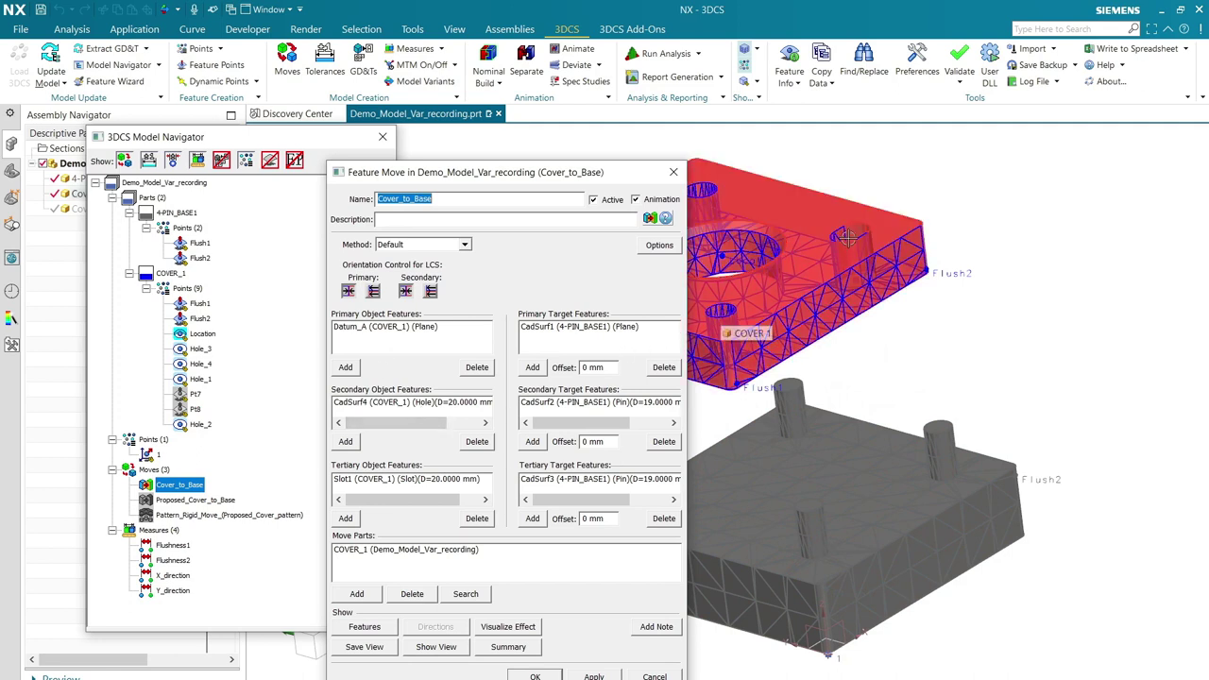
{"action": "left_click", "coordinate": [535, 676]}
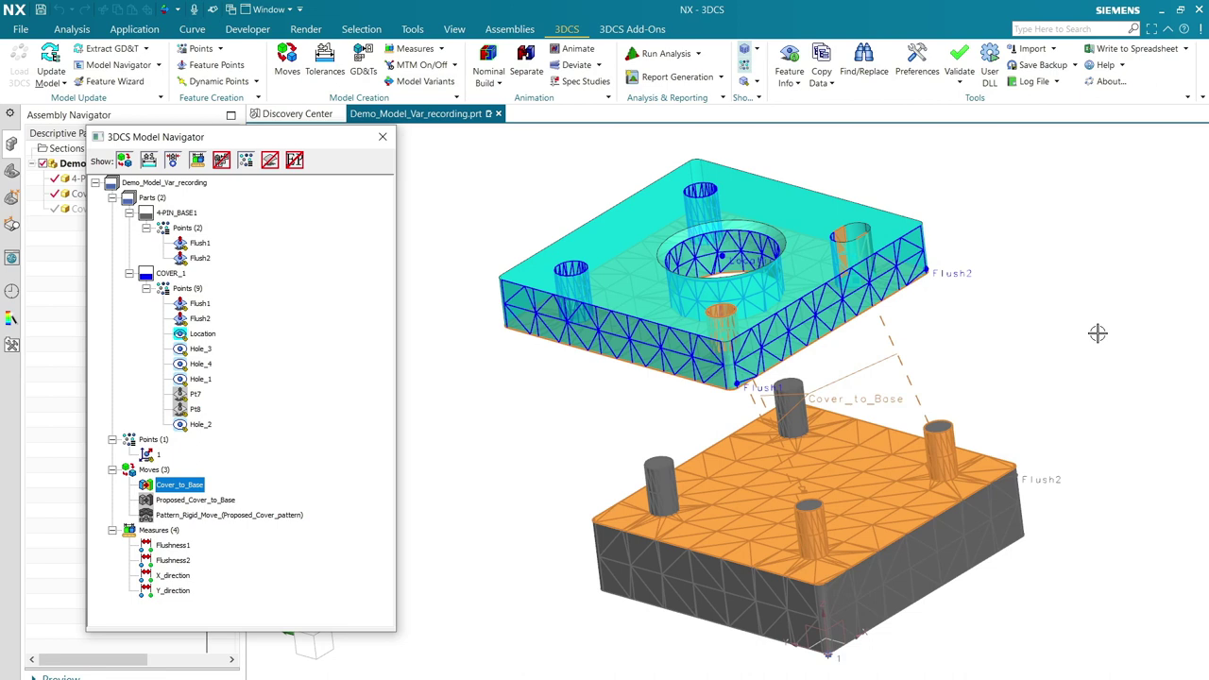
{"action": "left_click", "coordinate": [221, 501]}
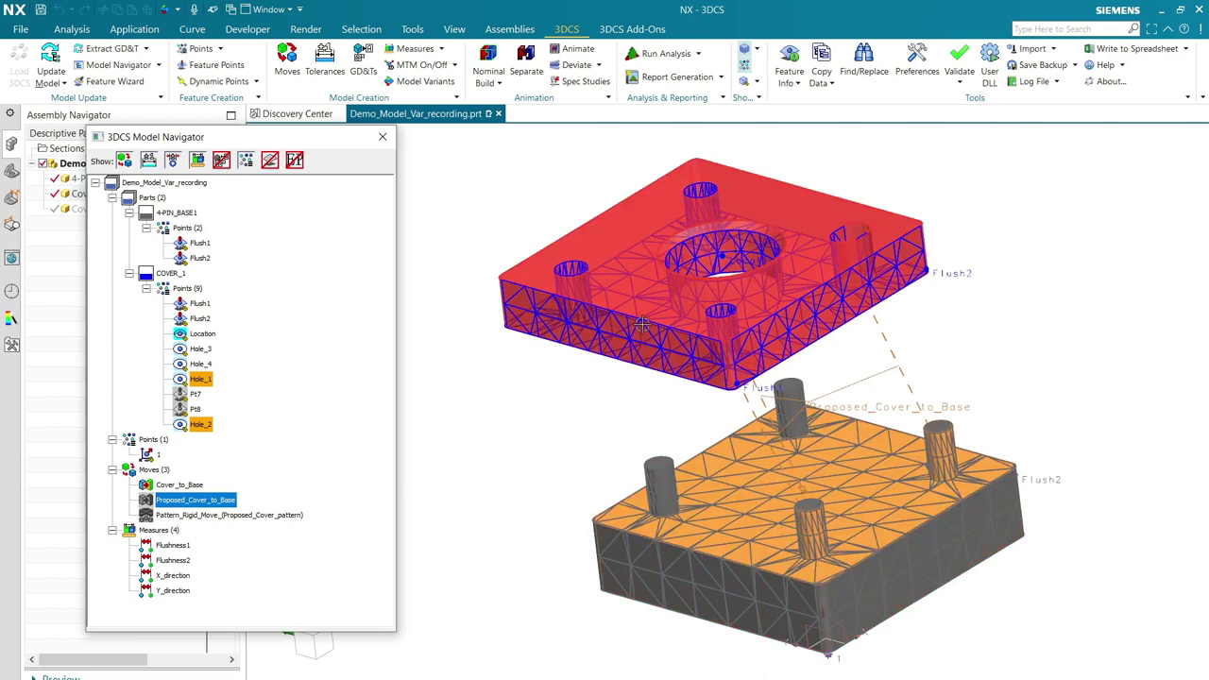
{"action": "left_click", "coordinate": [223, 515]}
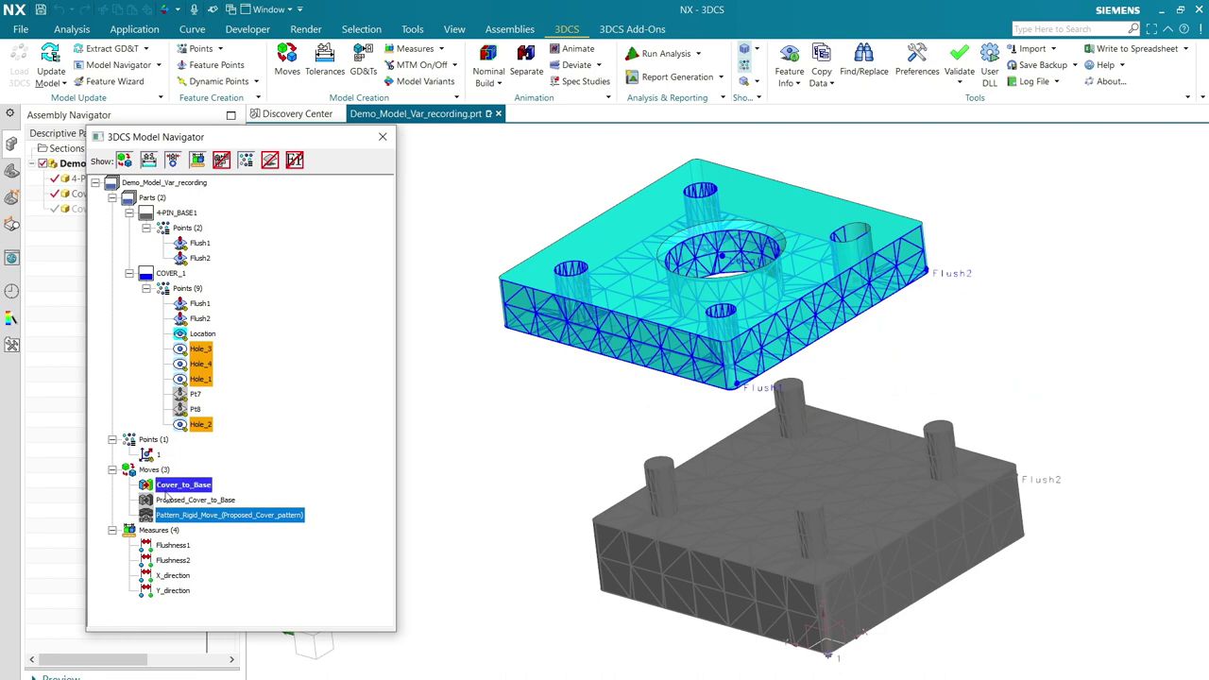
{"action": "left_click", "coordinate": [216, 515]}
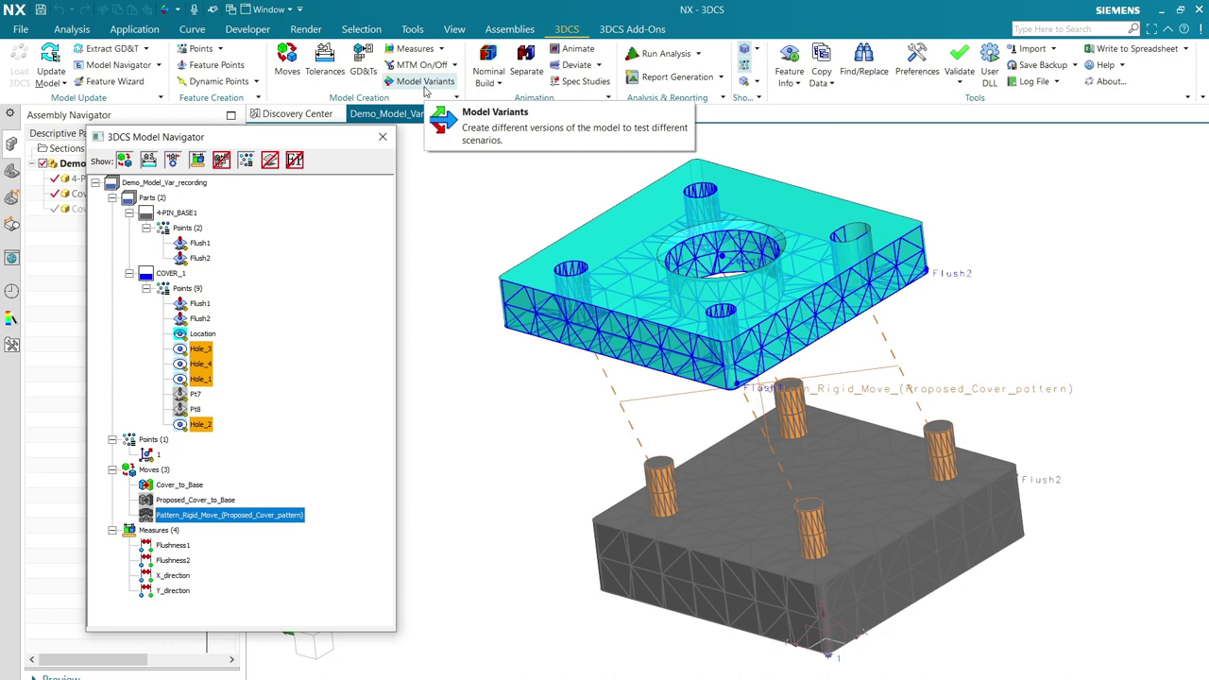
Step: Open Model Variants, showing the empty MTM list and Hole and slot variant, and move it aside
{"action": "left_click", "coordinate": [425, 83]}
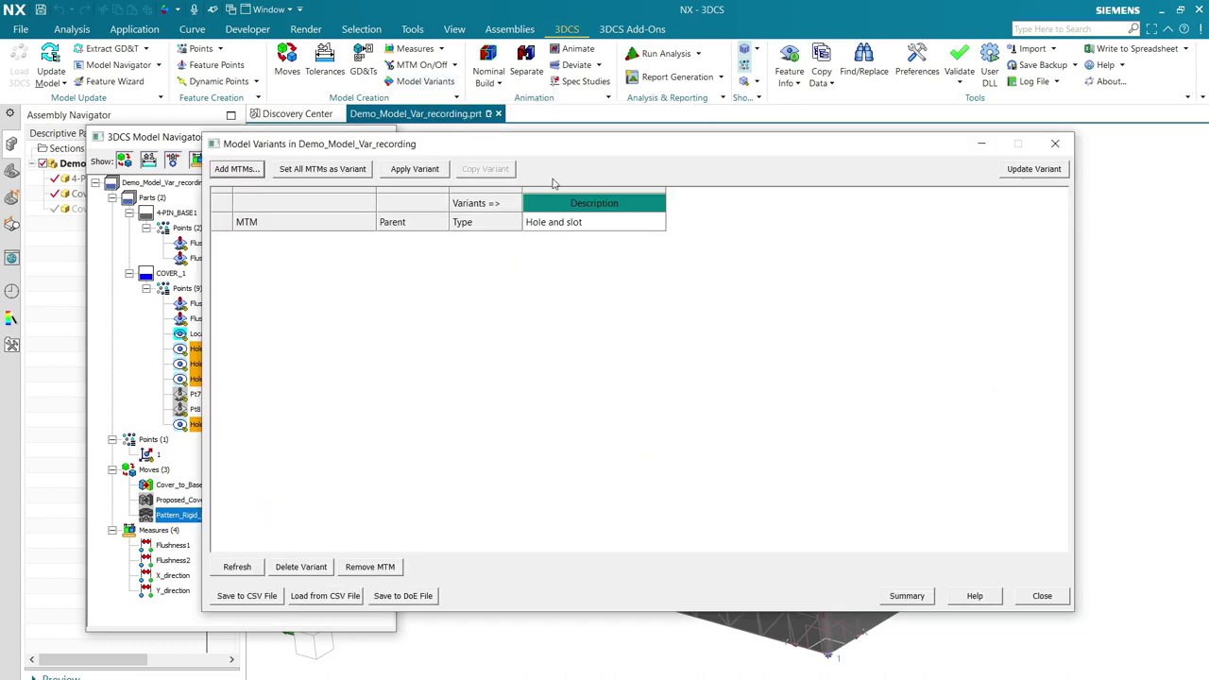
{"action": "left_click_drag", "start_coordinate": [545, 148], "coordinate": [611, 145]}
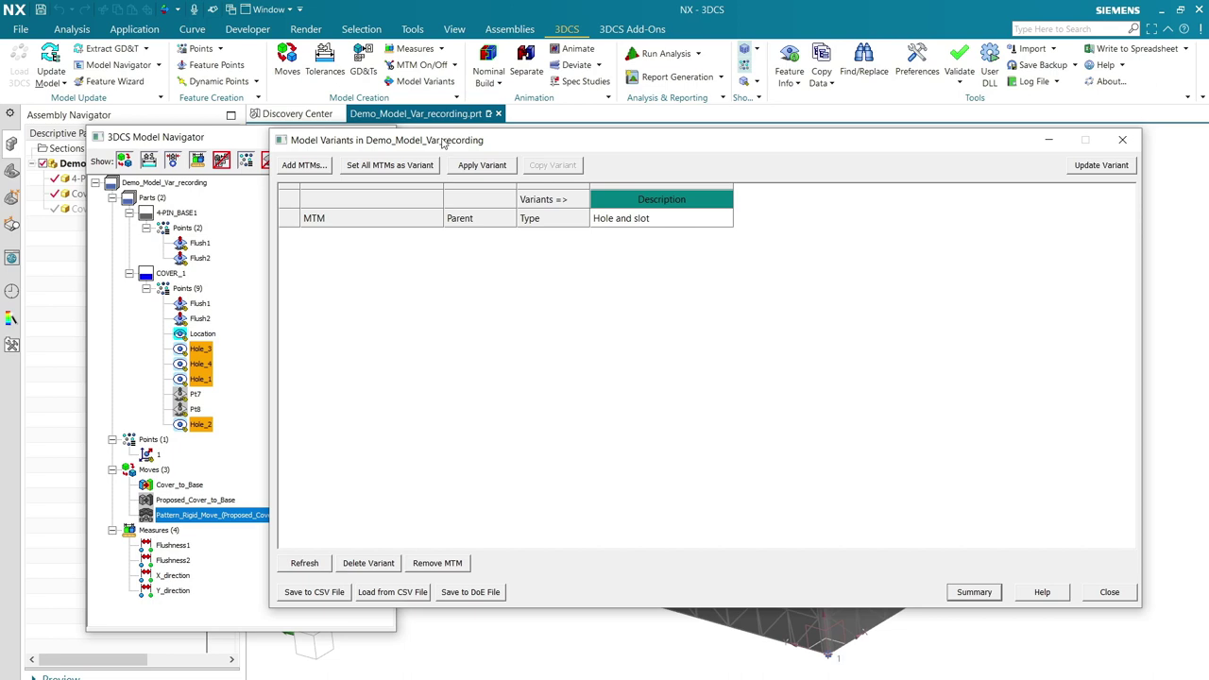
{"action": "left_click_drag", "start_coordinate": [442, 148], "coordinate": [572, 171]}
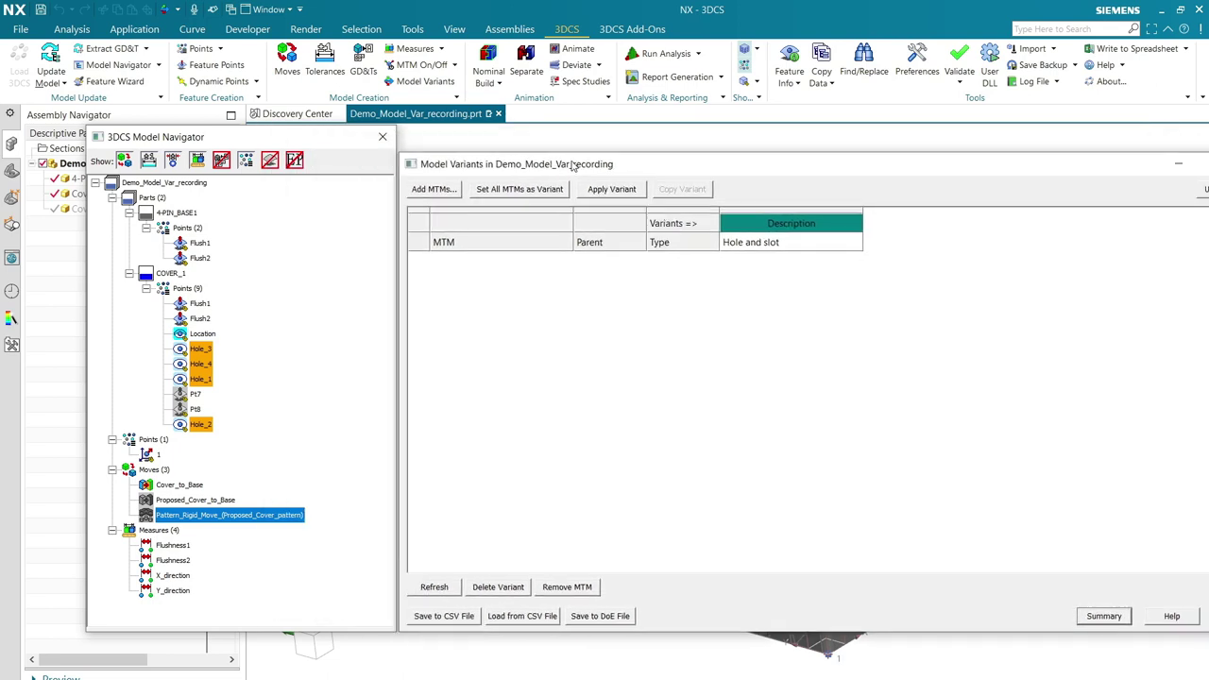
Step: Add Cover_to_Base, Proposed_Cover_to_Base and Pattern_Rigid_Move_(Proposed_Cover_pattern) as MTMs in the variants table
{"action": "left_click", "coordinate": [434, 189]}
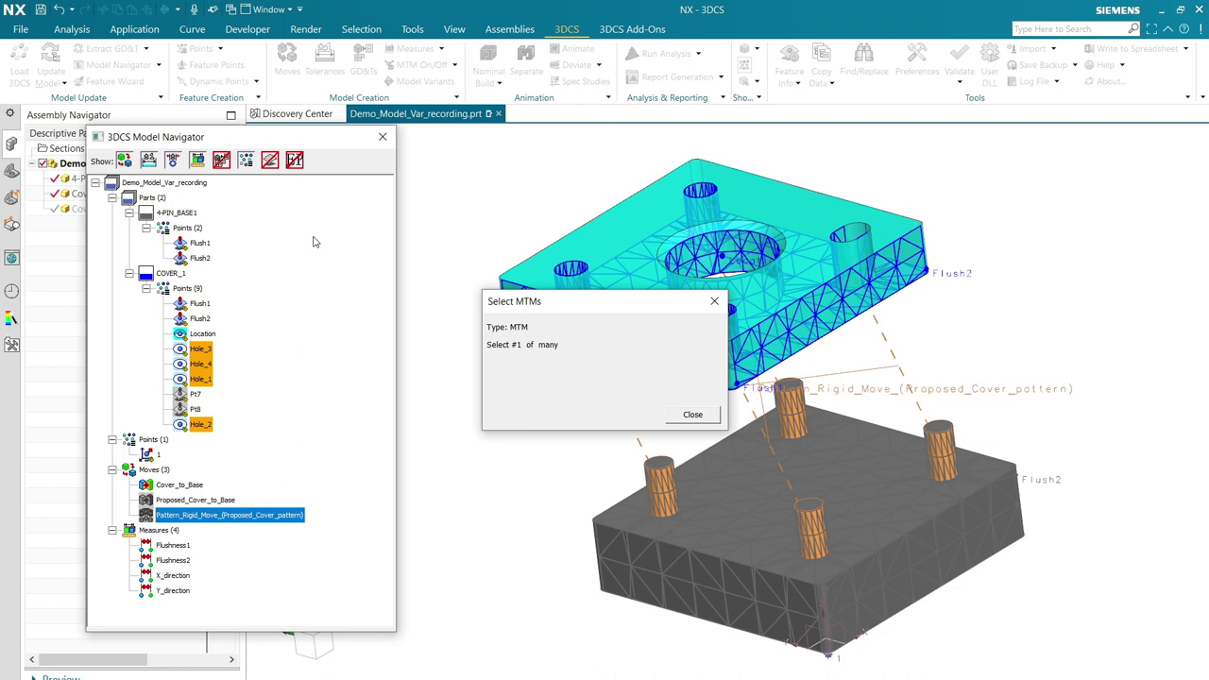
{"action": "left_click", "coordinate": [191, 486]}
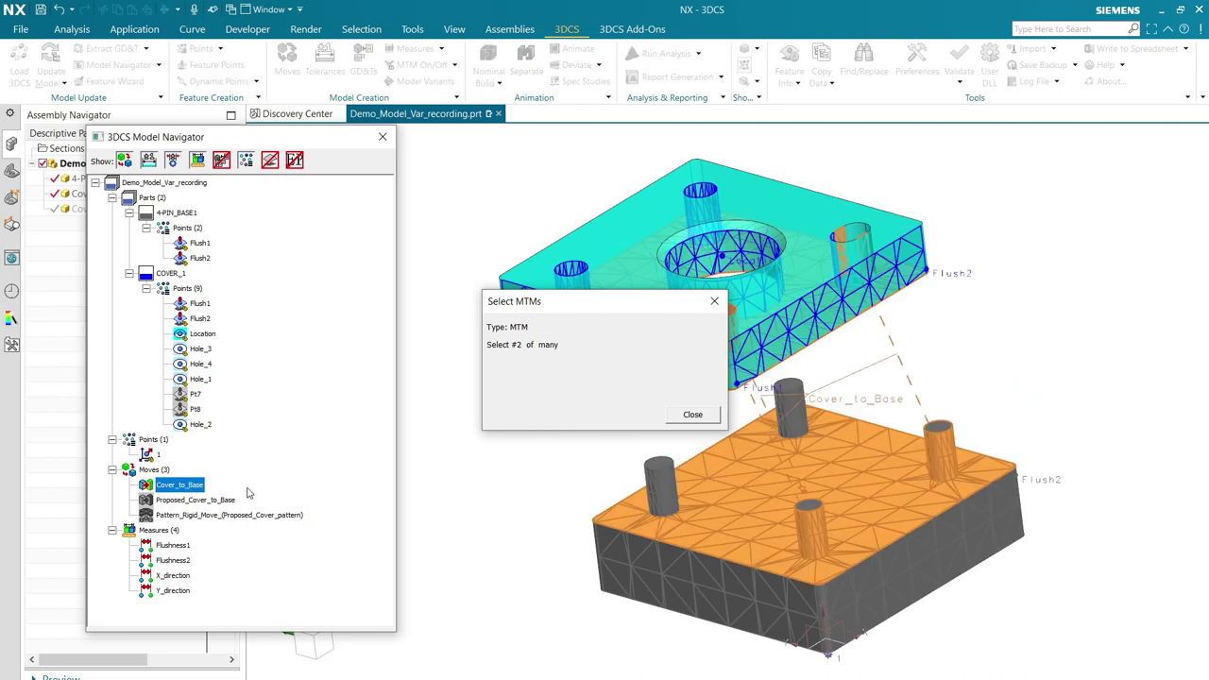
{"action": "left_click", "coordinate": [215, 501]}
{"action": "left_click", "coordinate": [225, 517]}
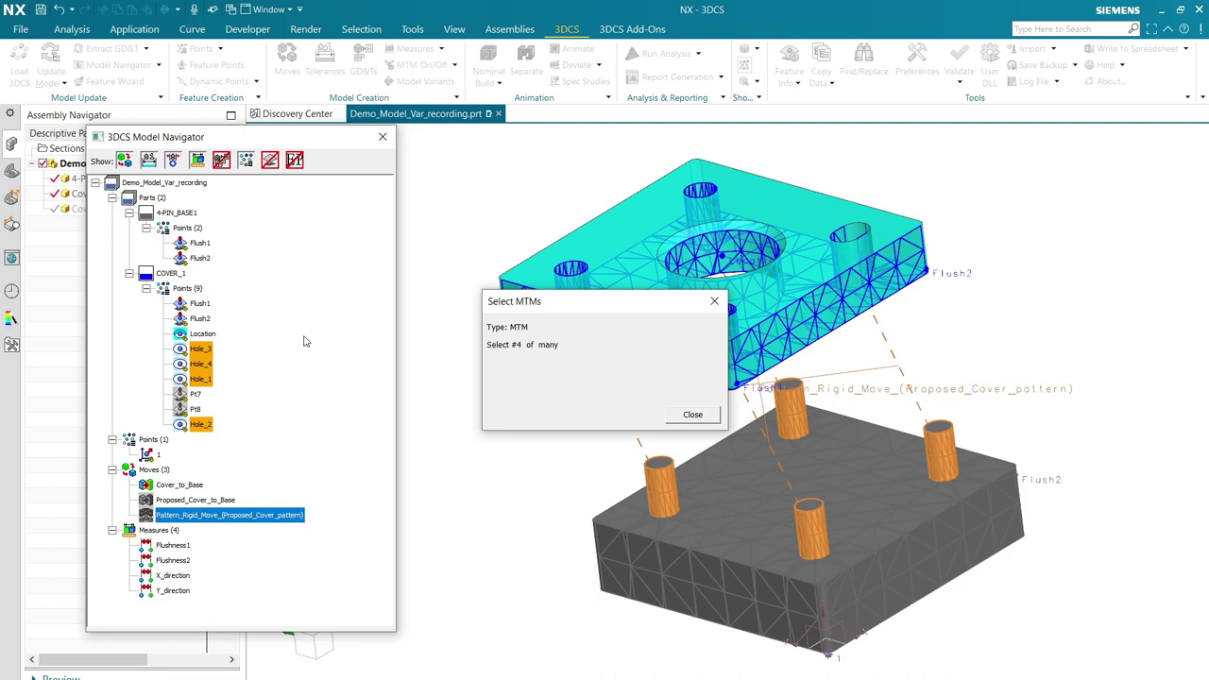
{"action": "left_click", "coordinate": [692, 414]}
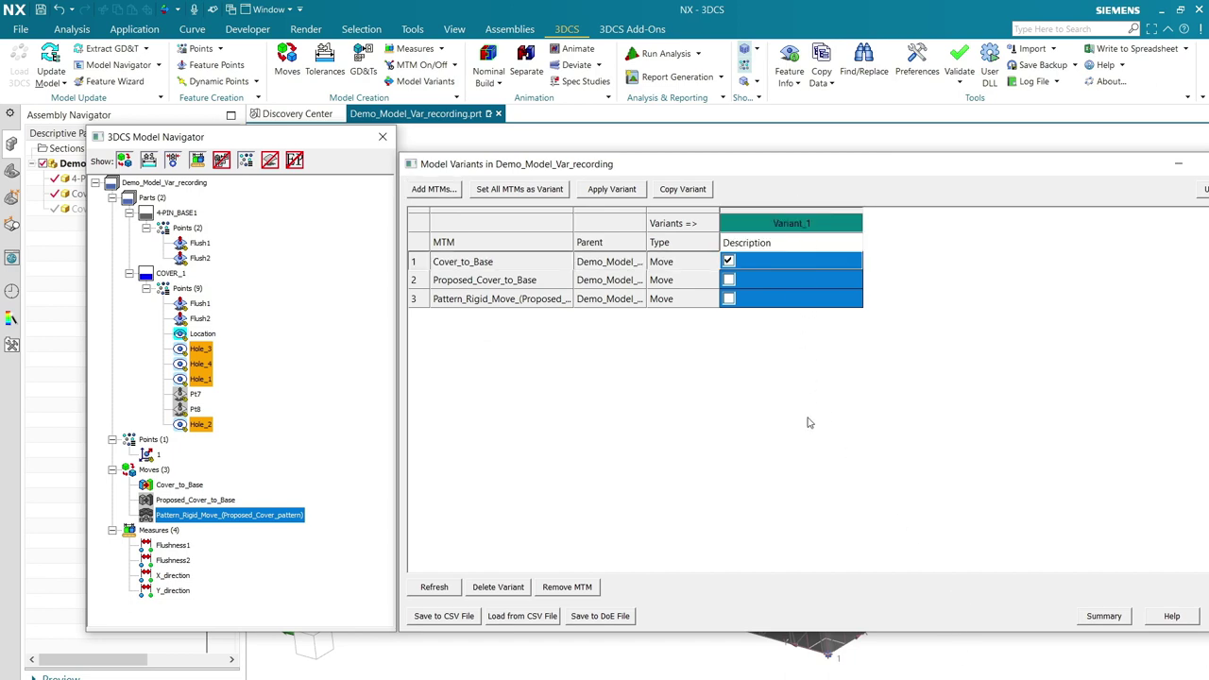
Step: Rename Variant_1 to Current Design
{"action": "right_click", "coordinate": [801, 227]}
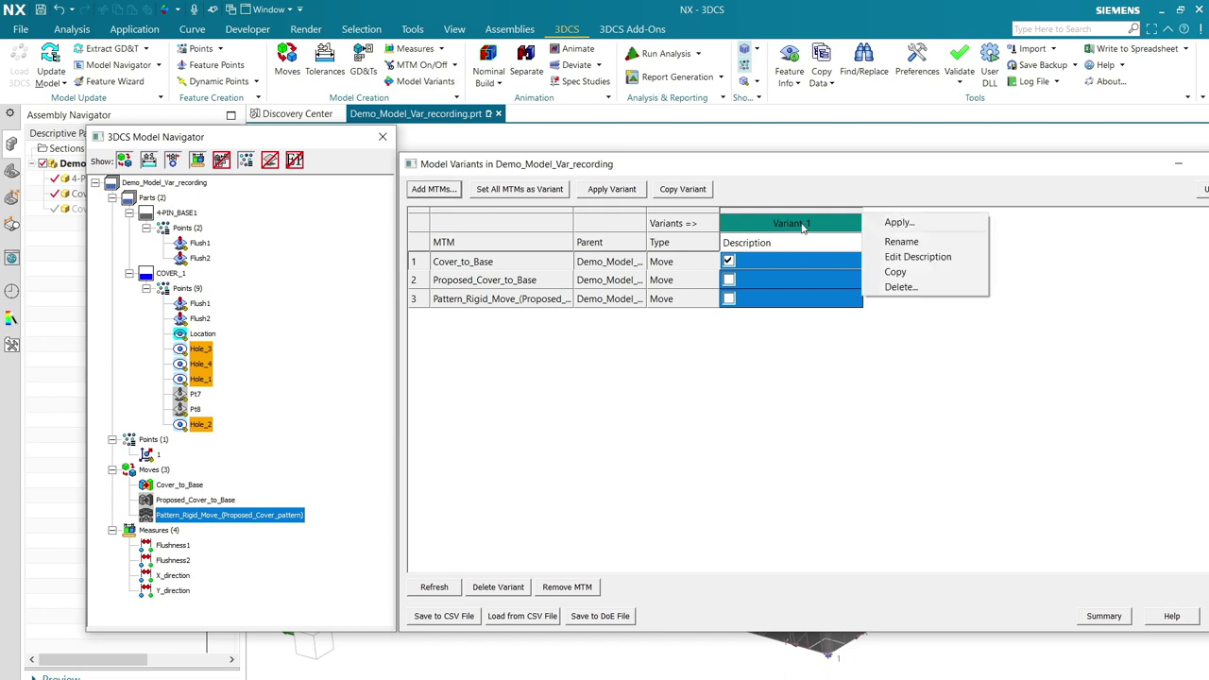
{"action": "left_click", "coordinate": [901, 245]}
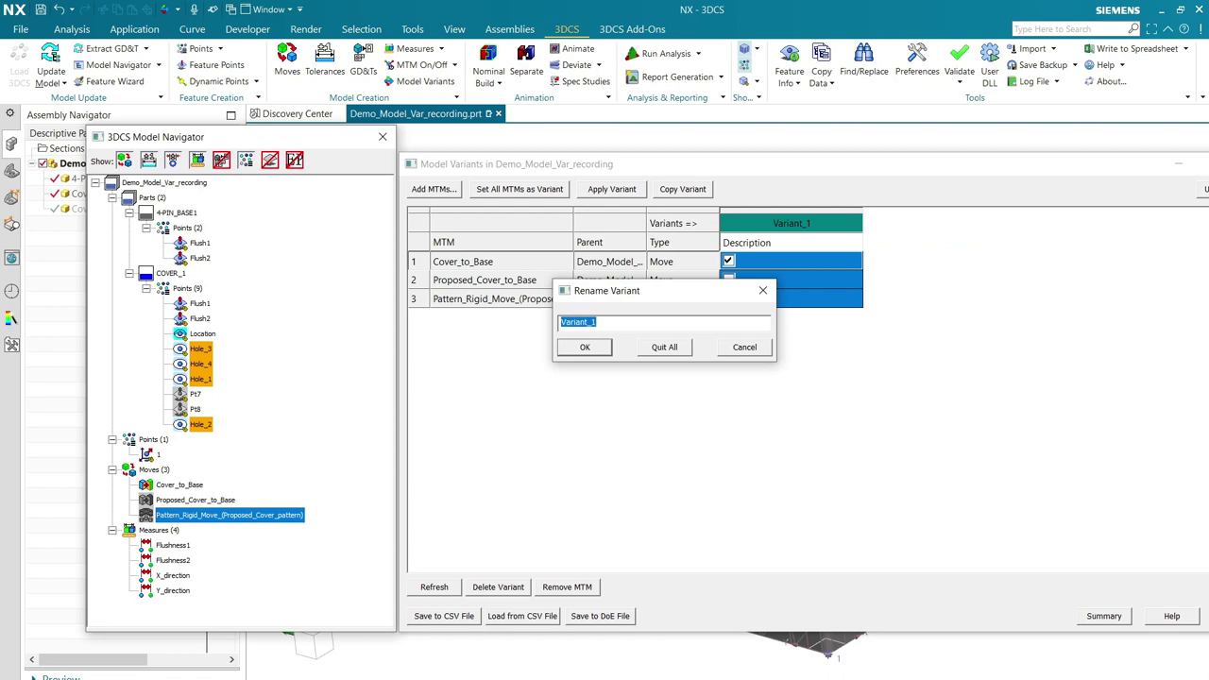
{"action": "type", "text": "Current Design"}
{"action": "left_click", "coordinate": [586, 348]}
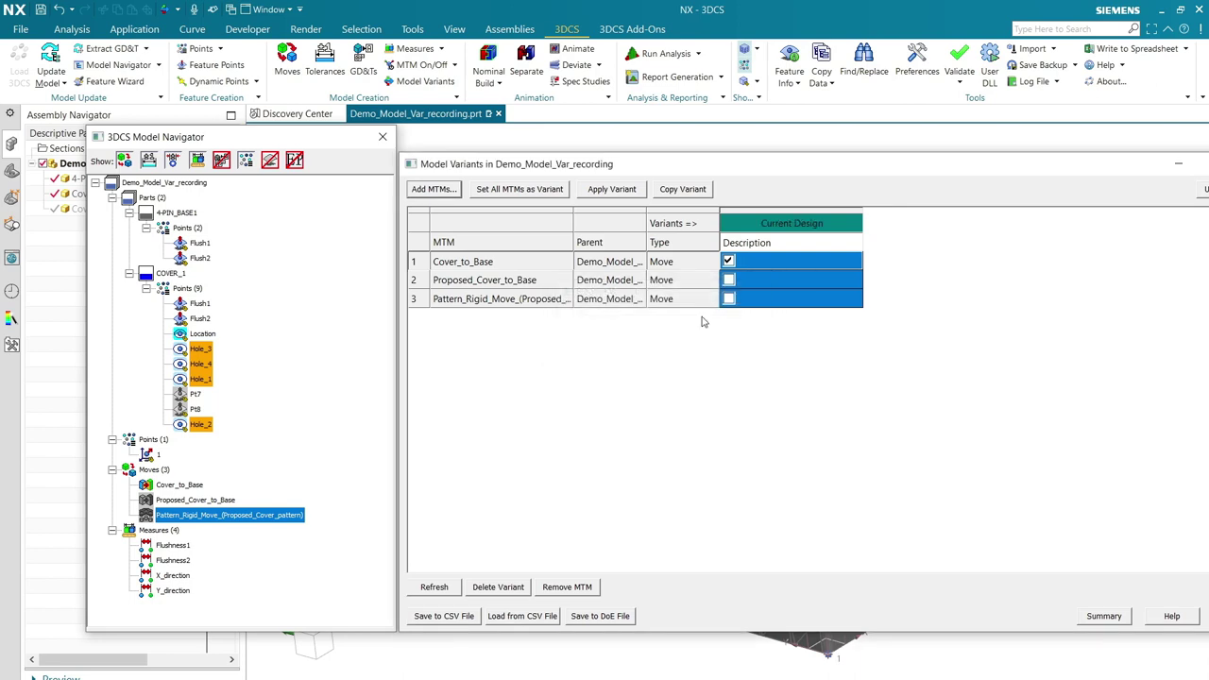
Step: Give the Current_Design variant the description 'Hole and Slot'
{"action": "right_click", "coordinate": [802, 246]}
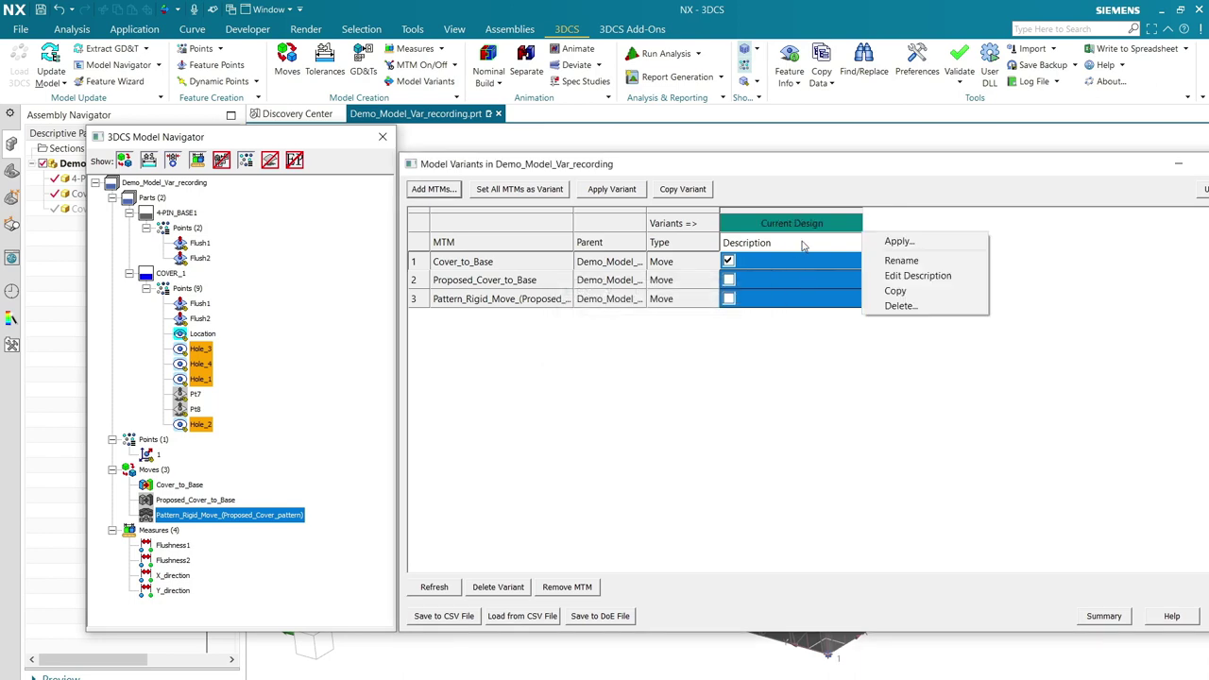
{"action": "left_click", "coordinate": [918, 279]}
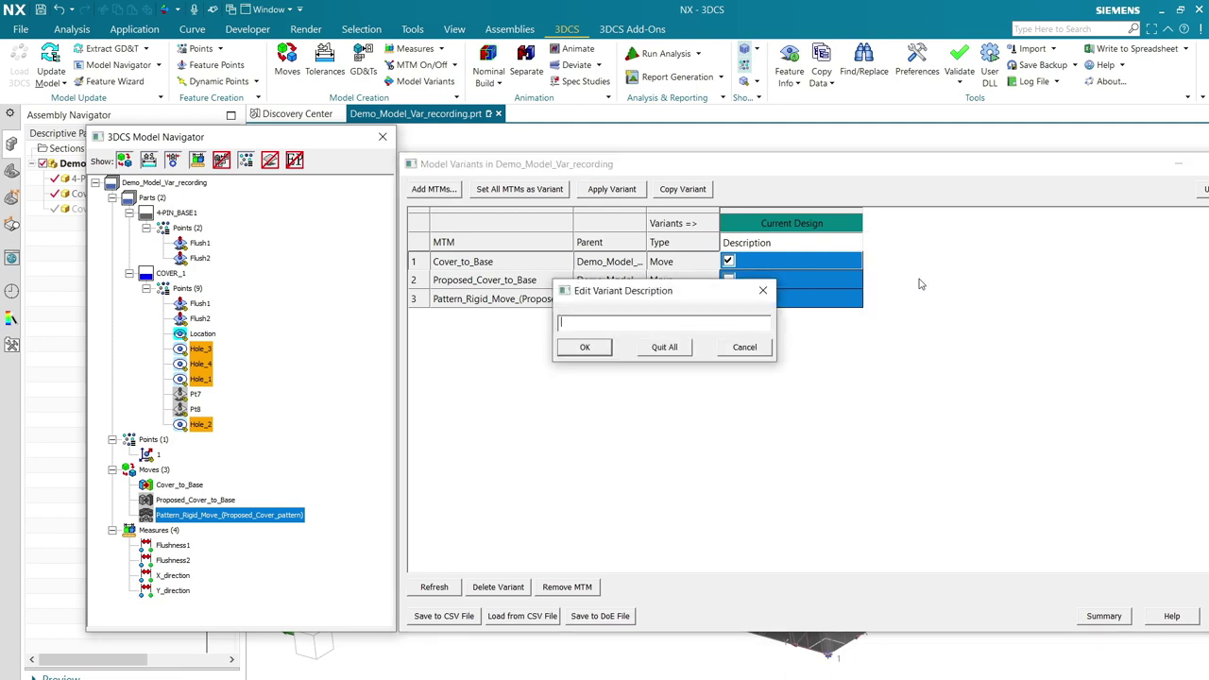
{"action": "type", "text": "Hole and Slot"}
{"action": "key", "text": "Return"}
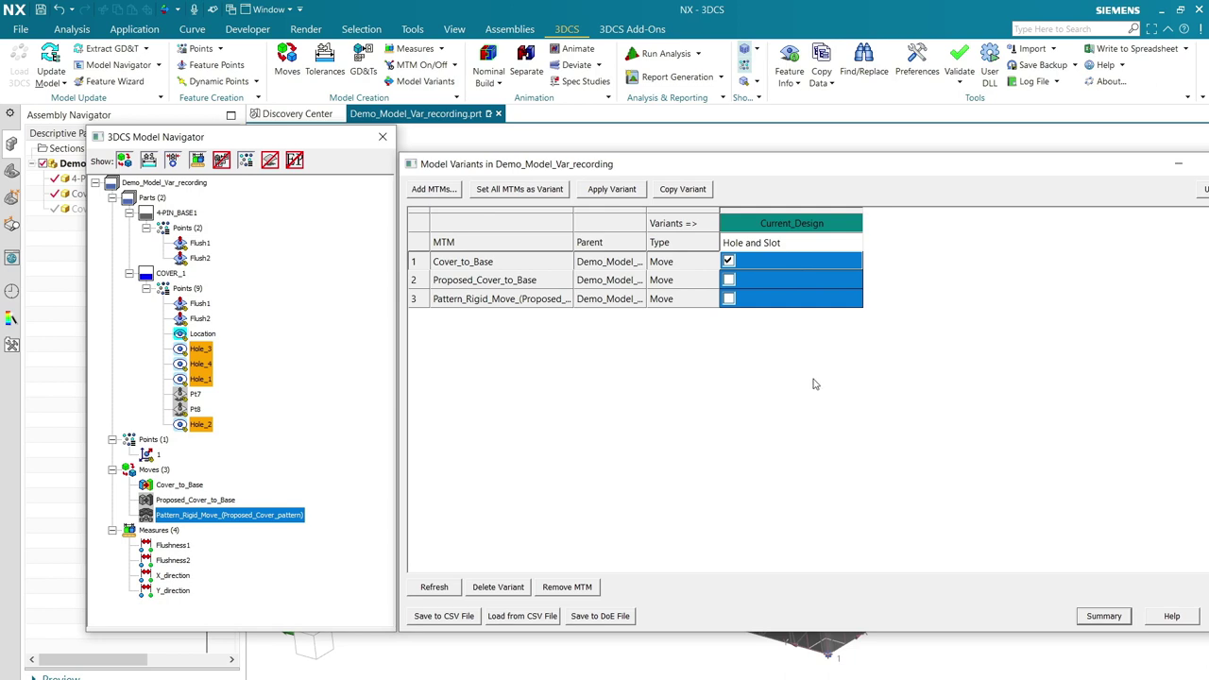
Step: Copy the Current_Design variant to create Current_Design_(2) with Cover_to_Base
{"action": "right_click", "coordinate": [808, 226]}
{"action": "left_click", "coordinate": [904, 514]}
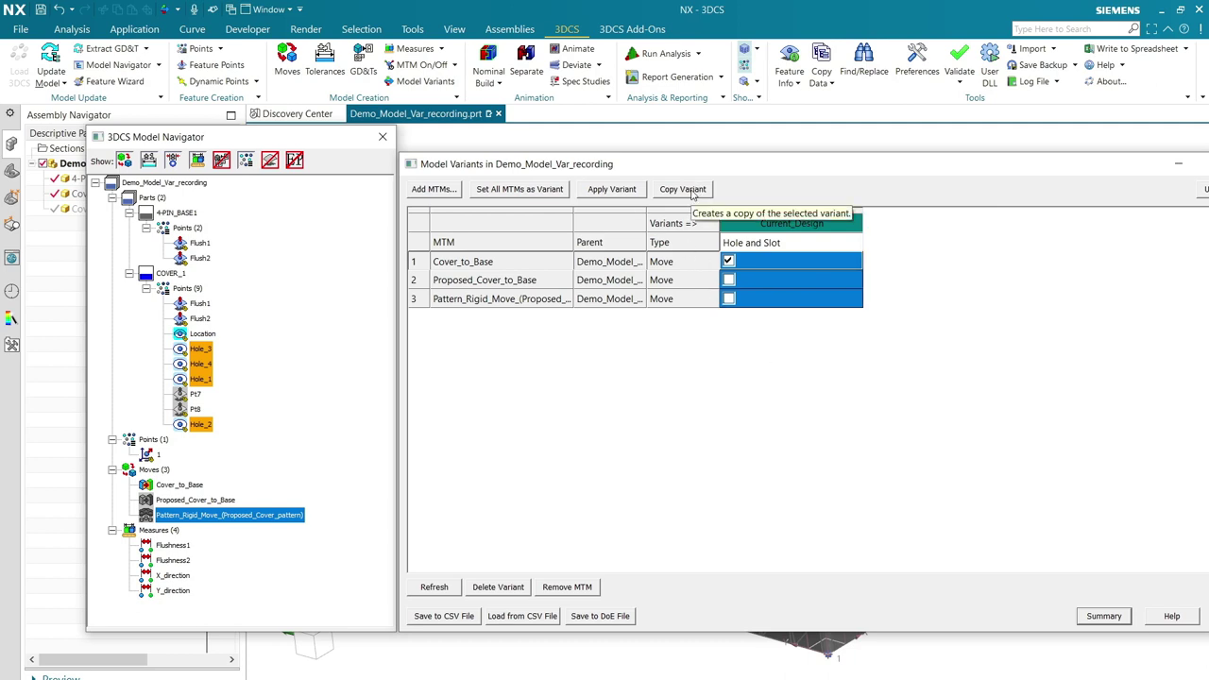
{"action": "left_click", "coordinate": [696, 189]}
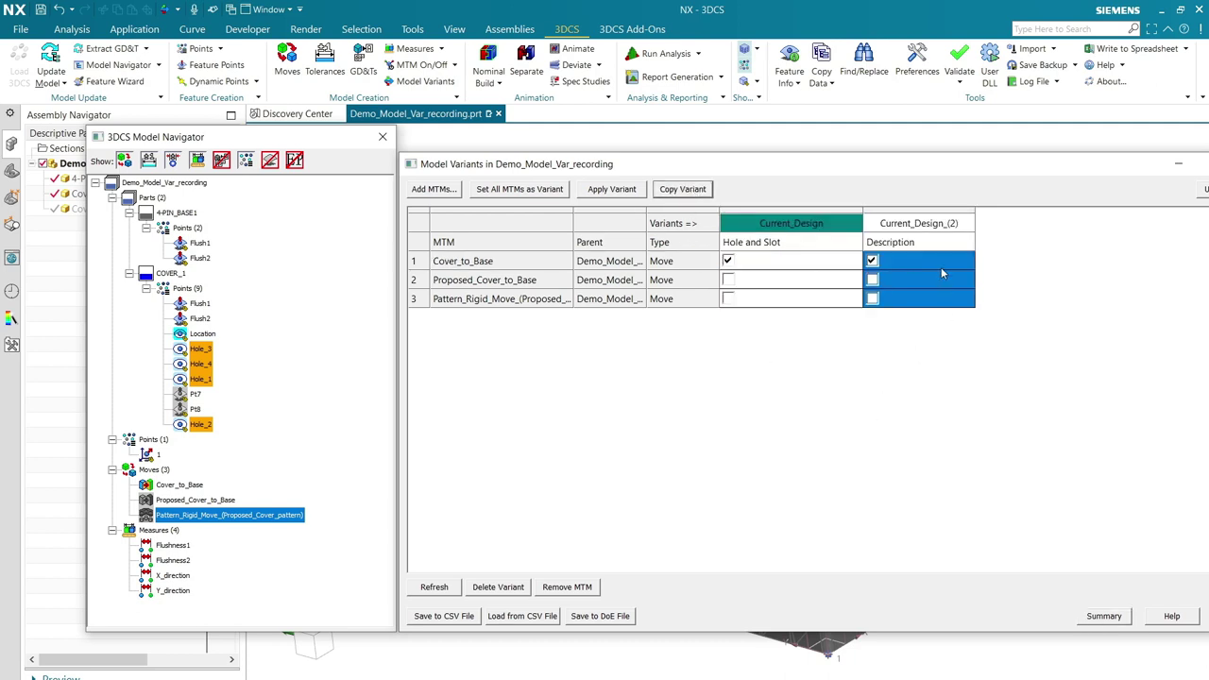
{"action": "left_click", "coordinate": [934, 227]}
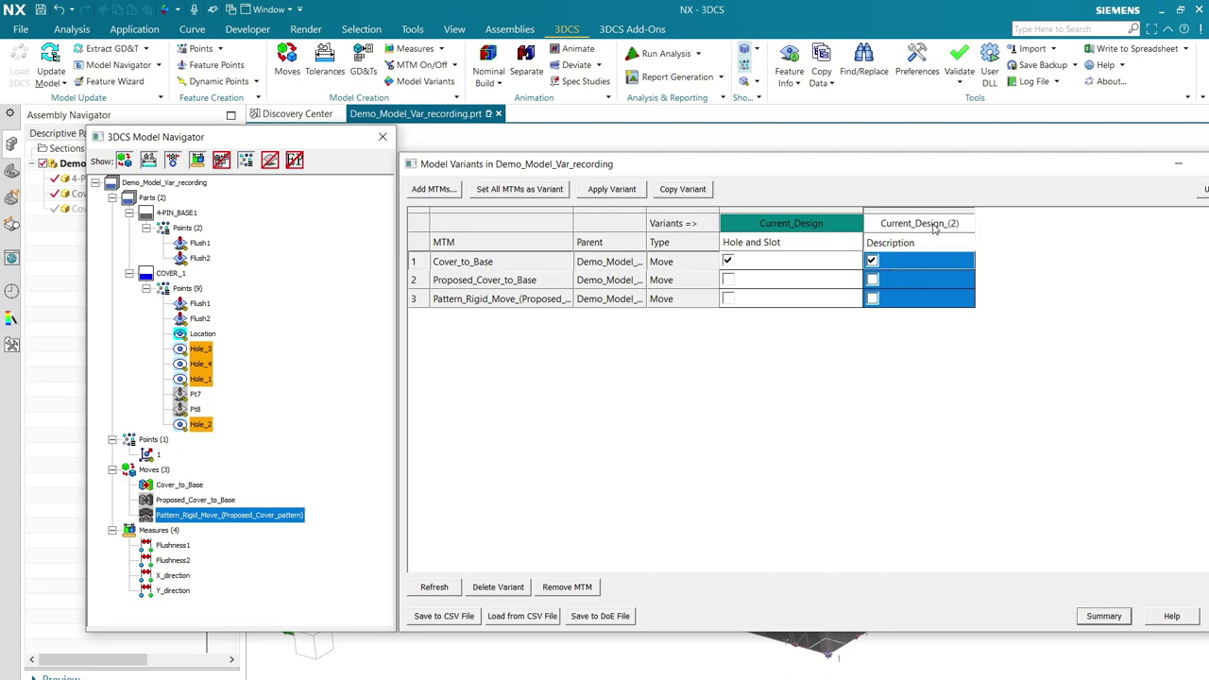
Step: Rename the copied Current_Design_(2) variant to Proposed
{"action": "right_click", "coordinate": [970, 219]}
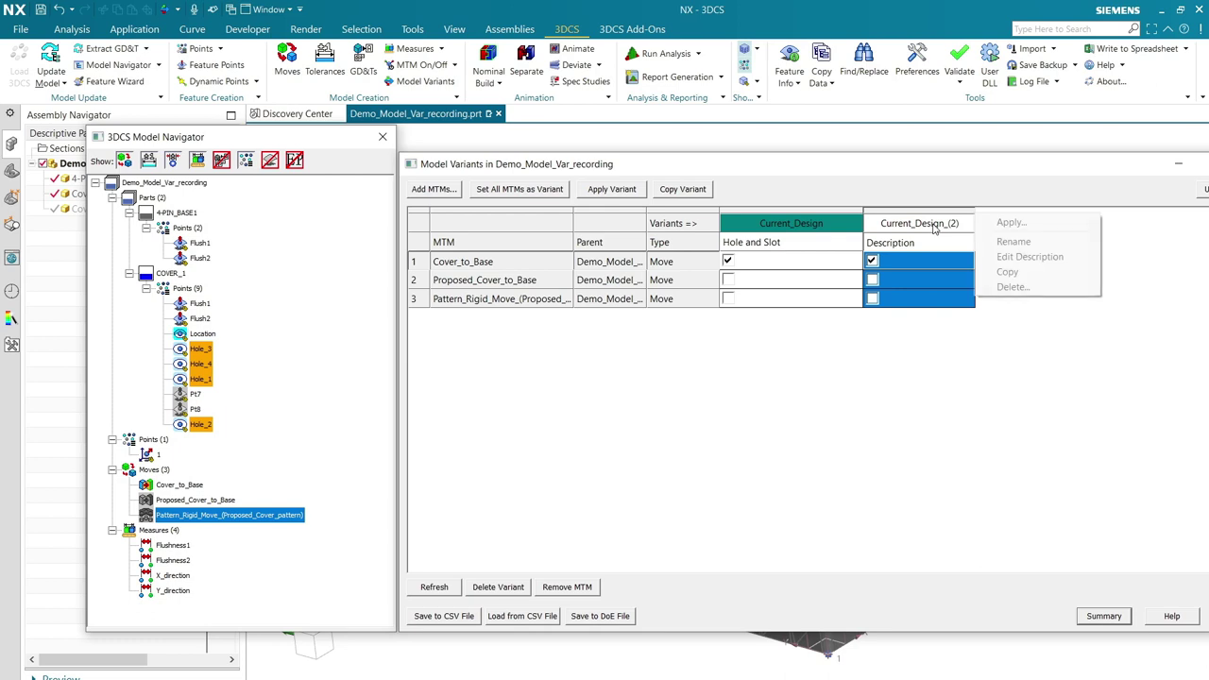
{"action": "left_click", "coordinate": [1010, 242]}
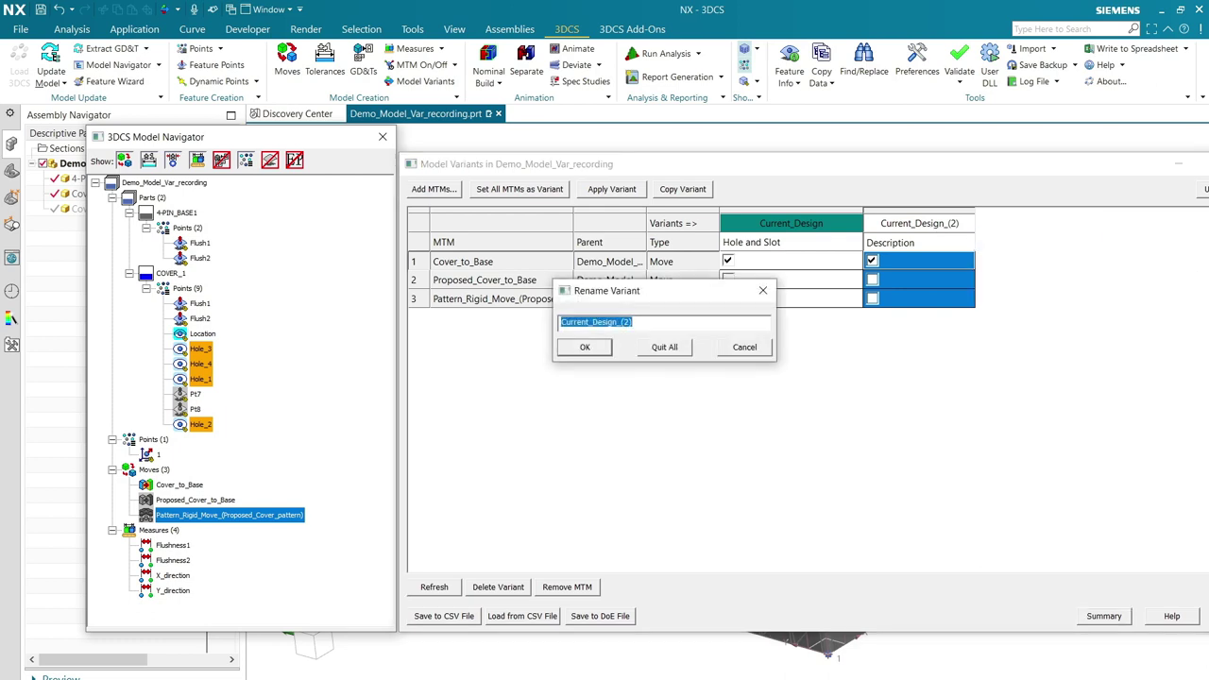
{"action": "type", "text": "Proposed"}
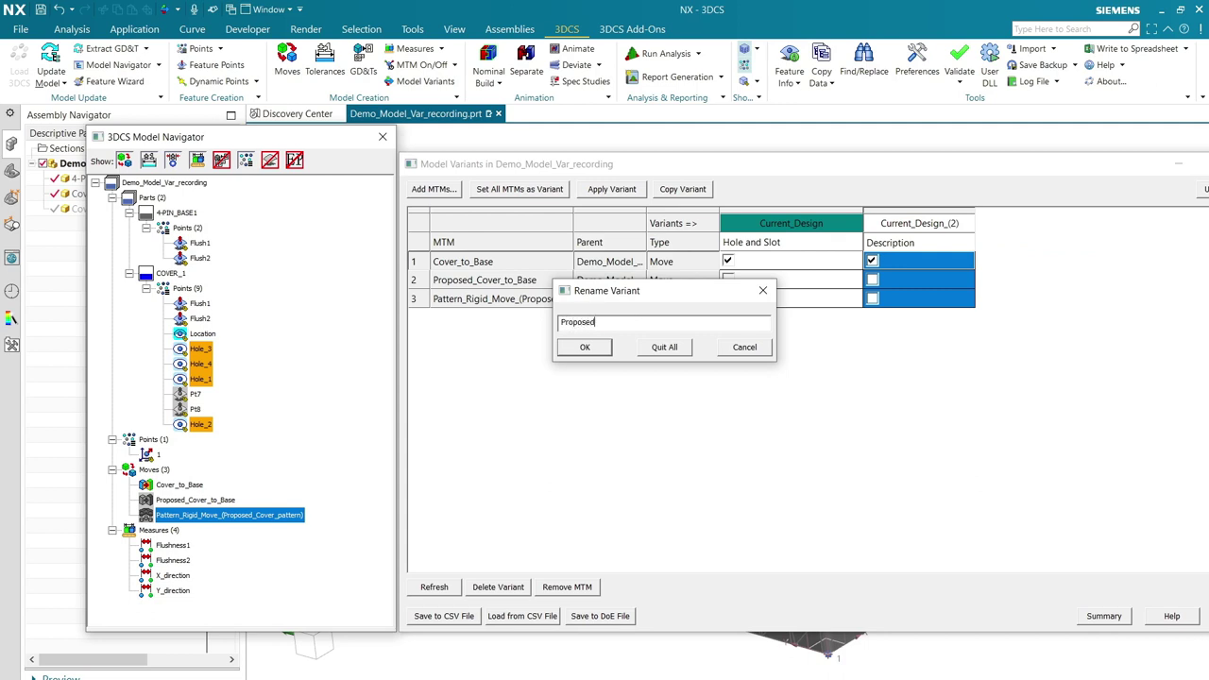
{"action": "key", "text": "Return"}
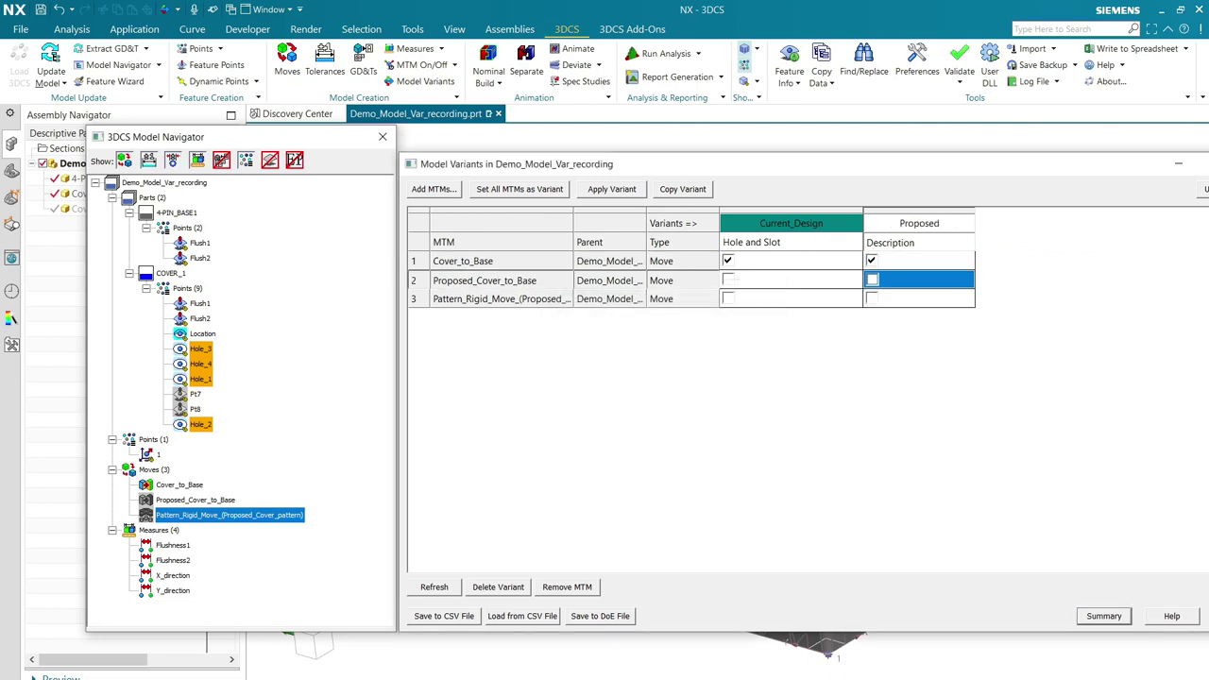
Step: Give the Proposed variant the description '4 Pins Pattern Move'
{"action": "right_click", "coordinate": [909, 252]}
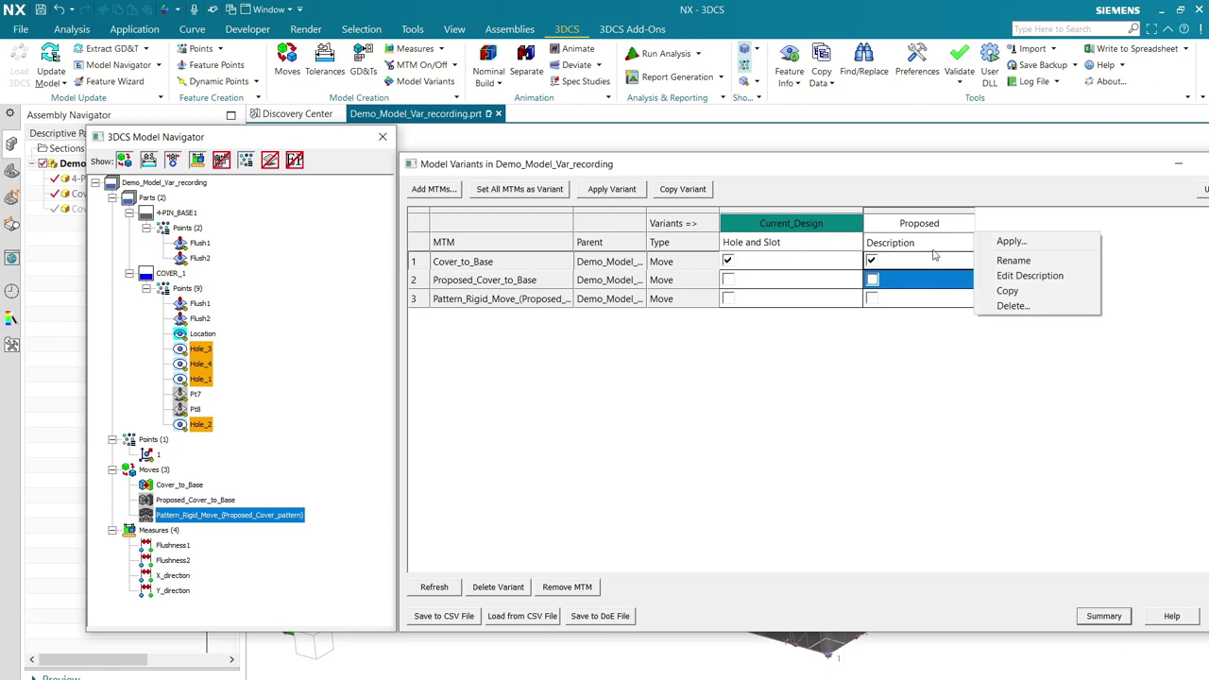
{"action": "left_click", "coordinate": [1006, 276]}
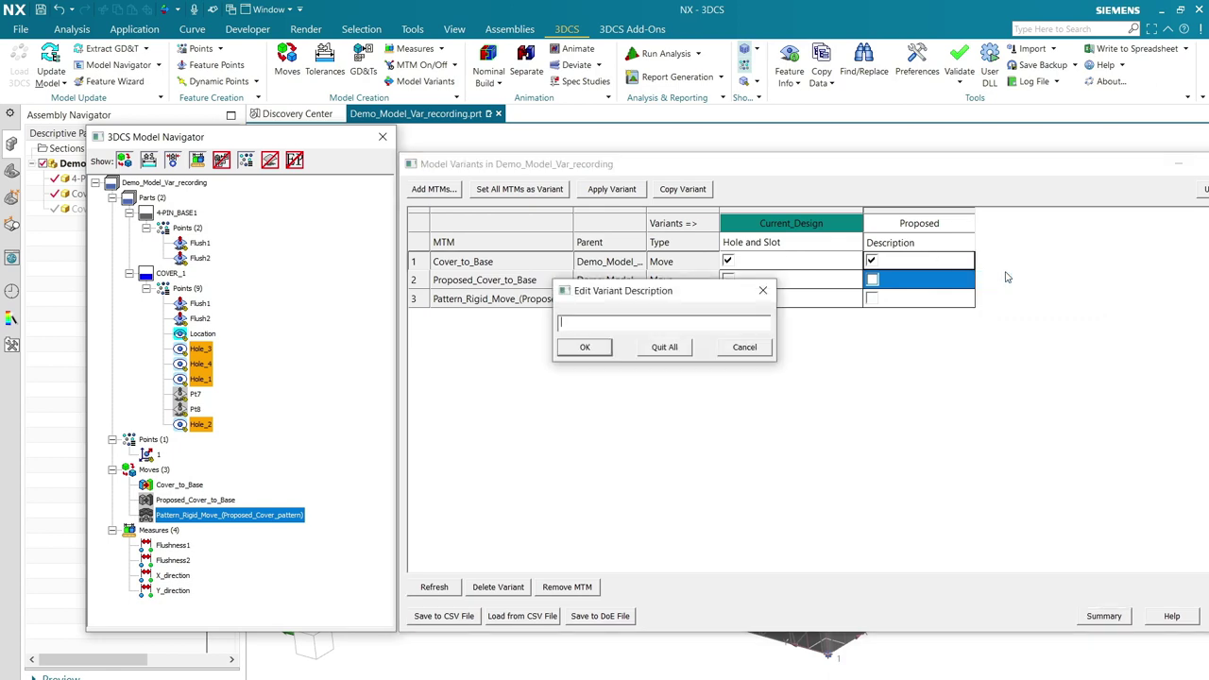
{"action": "type", "text": "4"}
{"action": "type", "text": " Pind"}
{"action": "type", "text": " Pattern "}
{"action": "type", "text": "Move"}
{"action": "key", "text": "Return"}
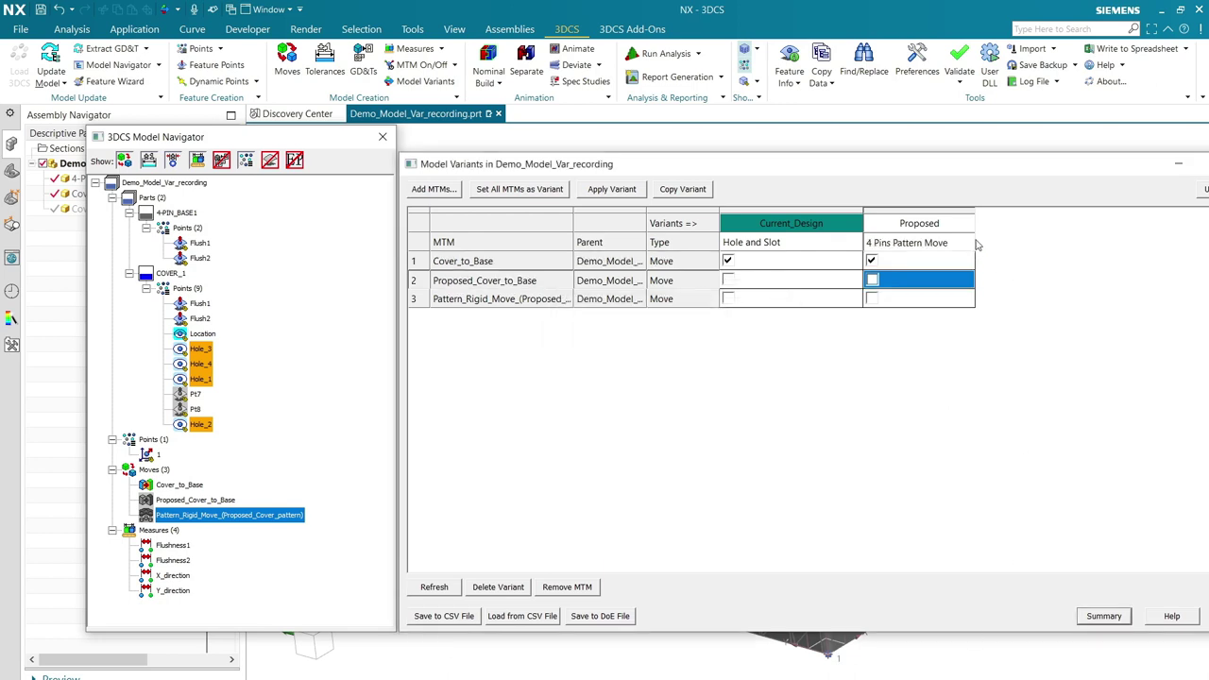
Step: In the Proposed column, replace Cover_to_Base with Proposed_Cover_to_Base and Pattern_Rigid_Move_(Proposed_Cover_pattern)
{"action": "left_click", "coordinate": [871, 262]}
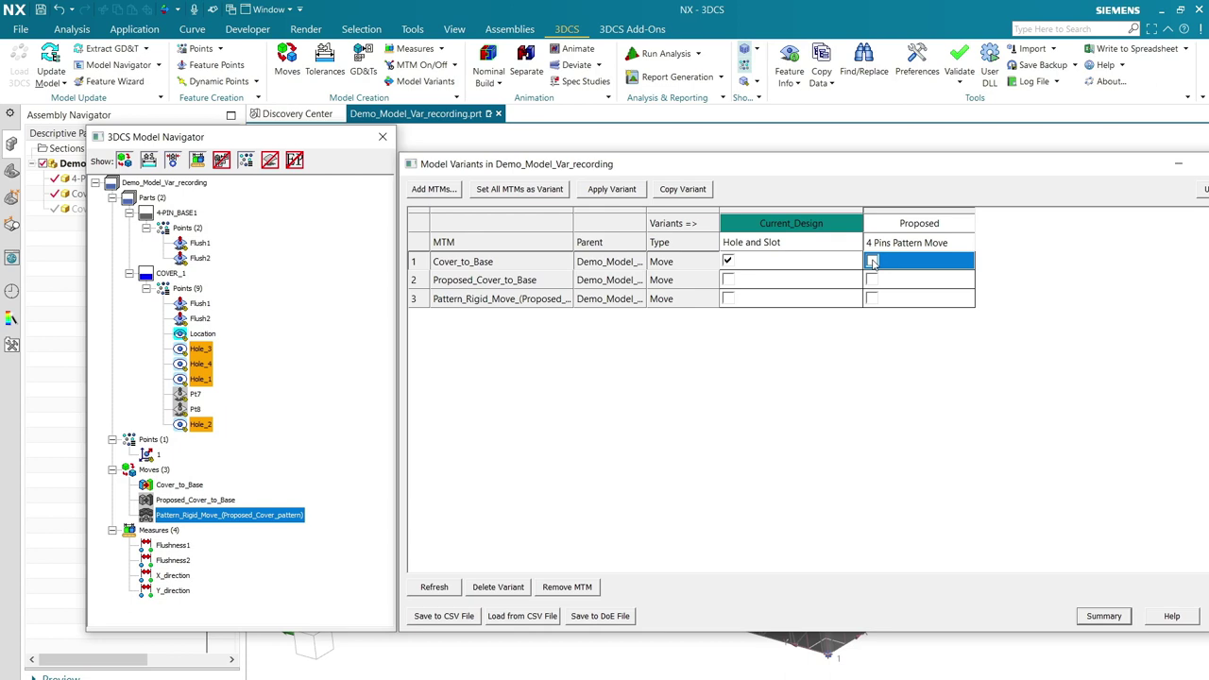
{"action": "left_click", "coordinate": [877, 281]}
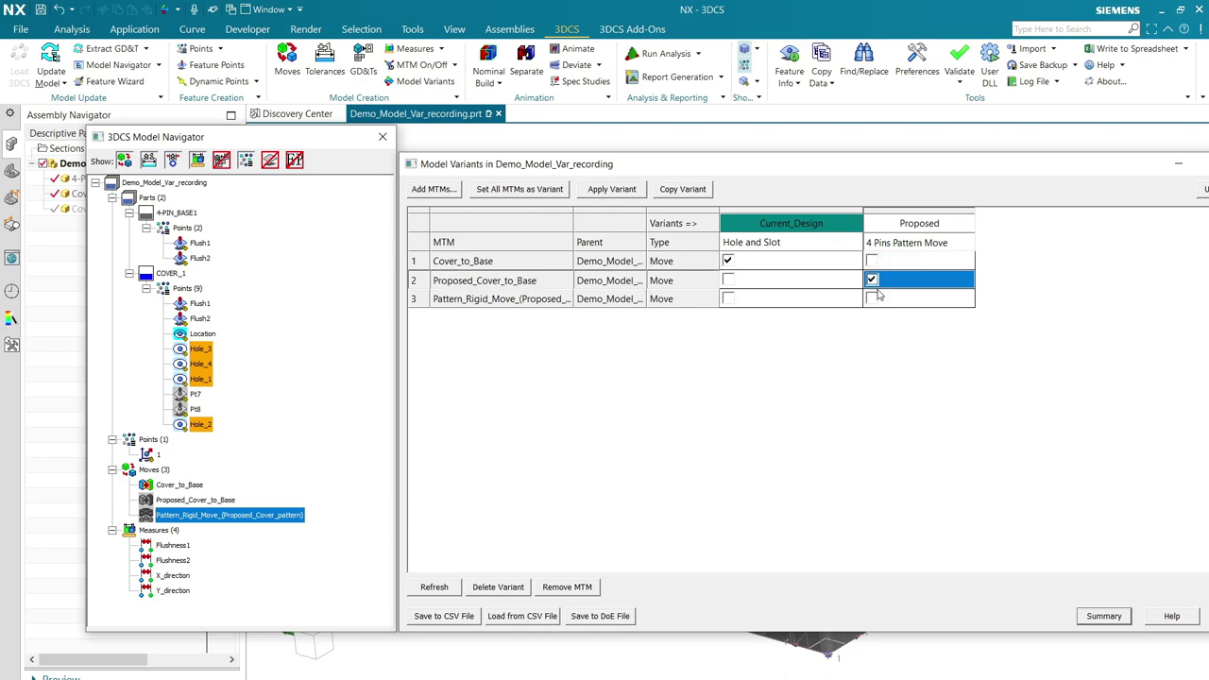
{"action": "left_click", "coordinate": [874, 299]}
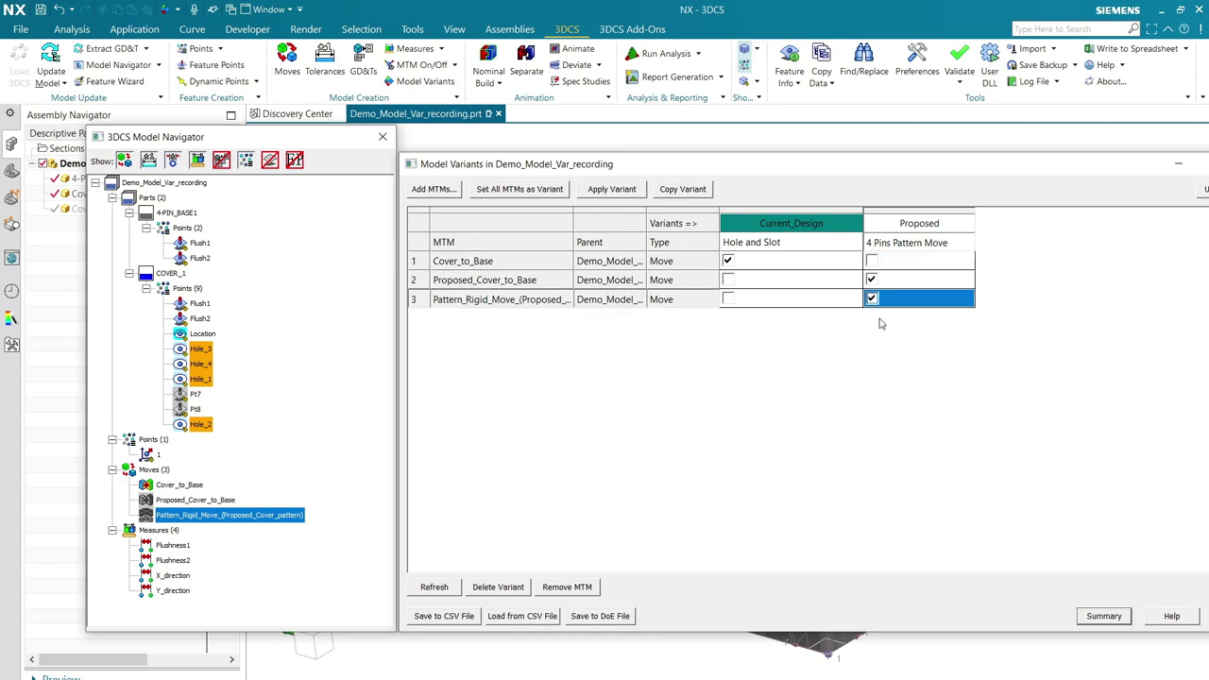
{"action": "left_click", "coordinate": [930, 261], "text": "shift"}
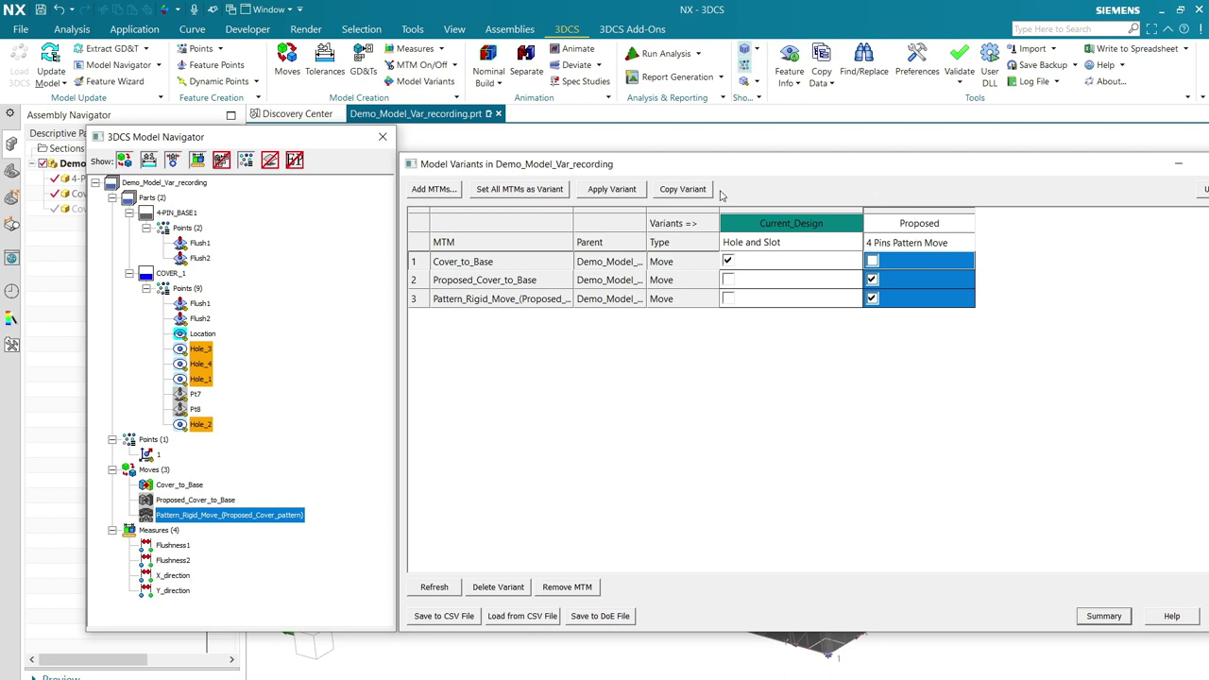
Step: Apply the Proposed variant, confirming with Yes, and bring the Model Variants window fully on screen
{"action": "left_click", "coordinate": [621, 189]}
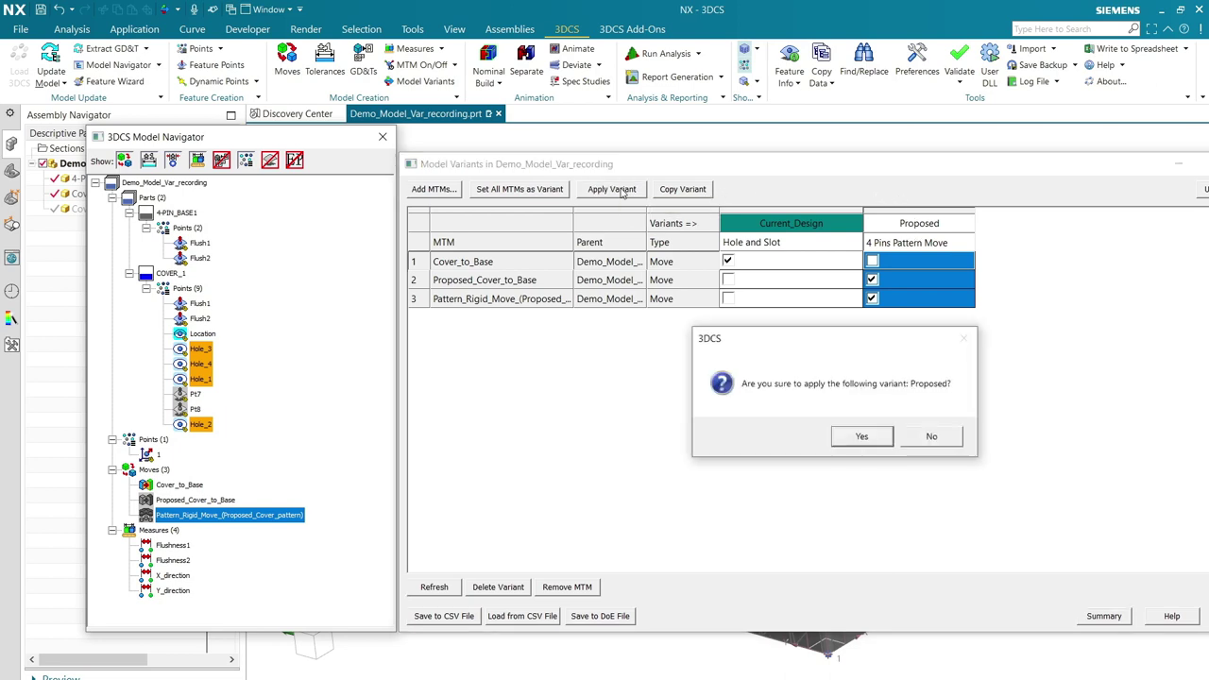
{"action": "left_click", "coordinate": [843, 440]}
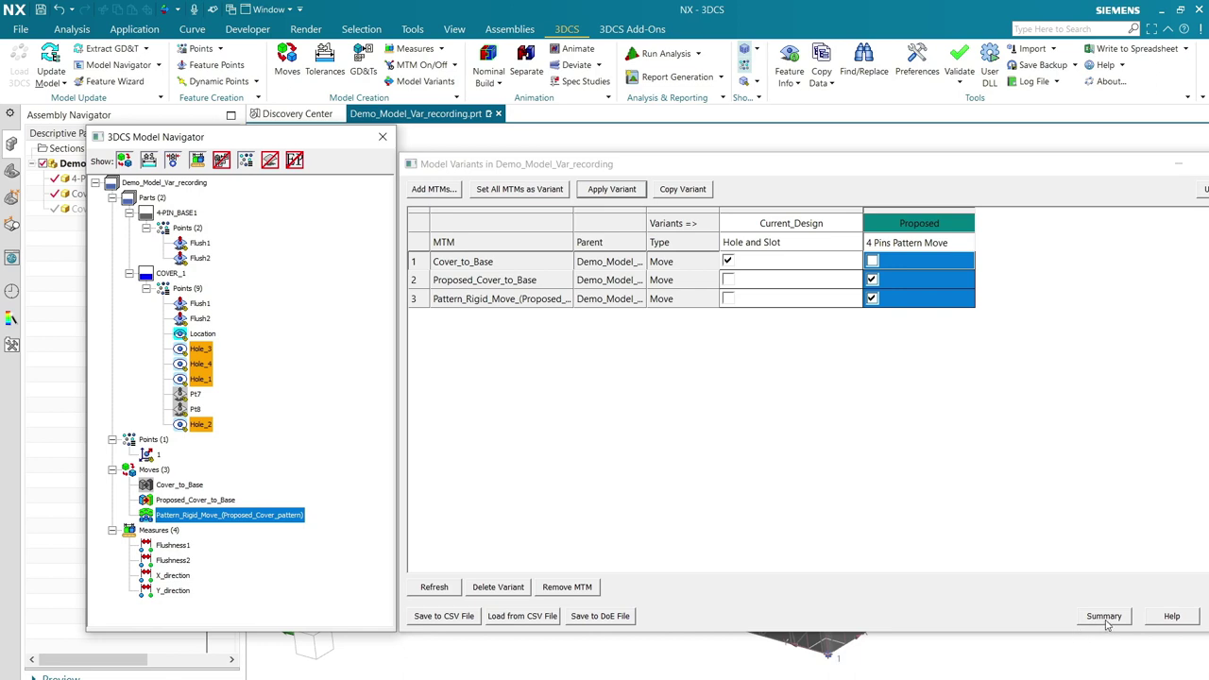
{"action": "left_click", "coordinate": [1039, 146]}
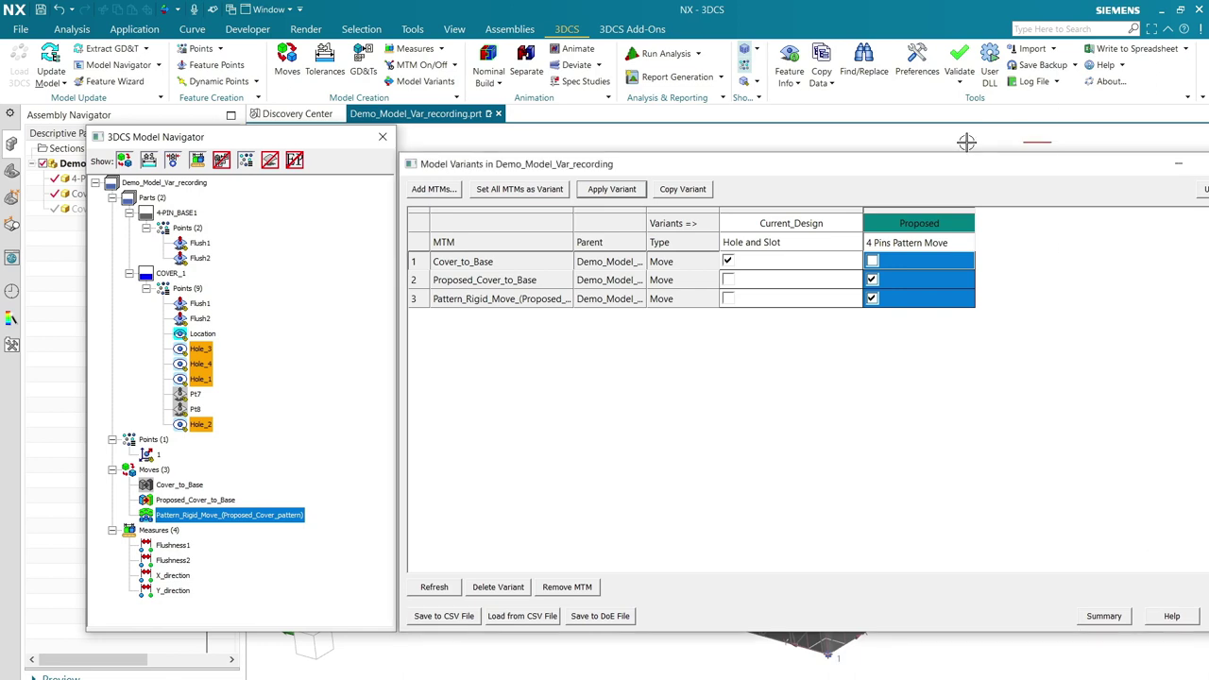
{"action": "left_click_drag", "start_coordinate": [949, 168], "coordinate": [836, 173]}
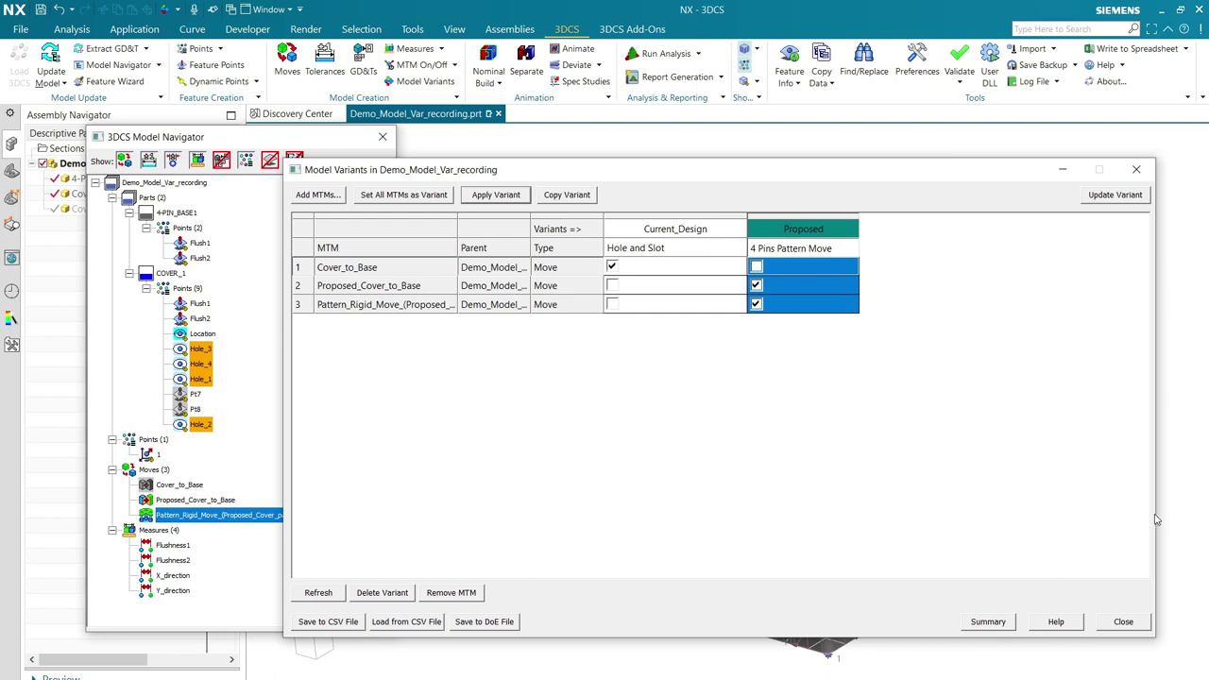
Step: Seat the cover on the base with Nominal Build, then run the 2137-run Monte Carlo analysis, overwriting previous results
{"action": "left_click", "coordinate": [1132, 621]}
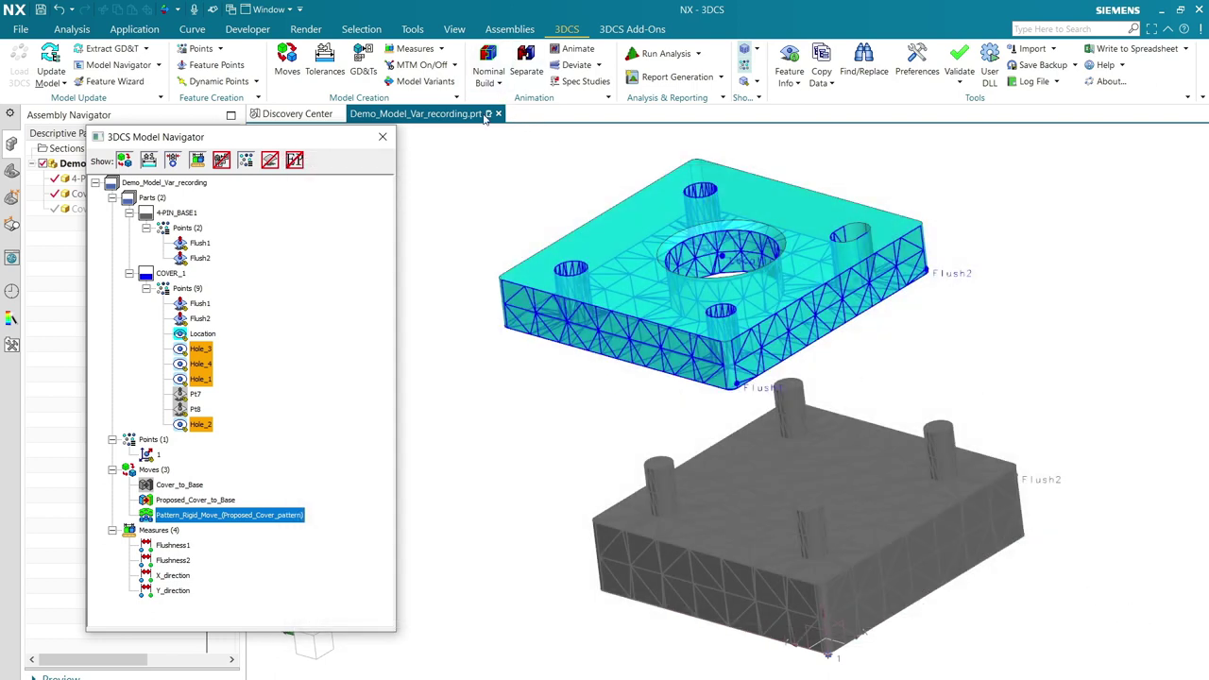
{"action": "left_click", "coordinate": [486, 71]}
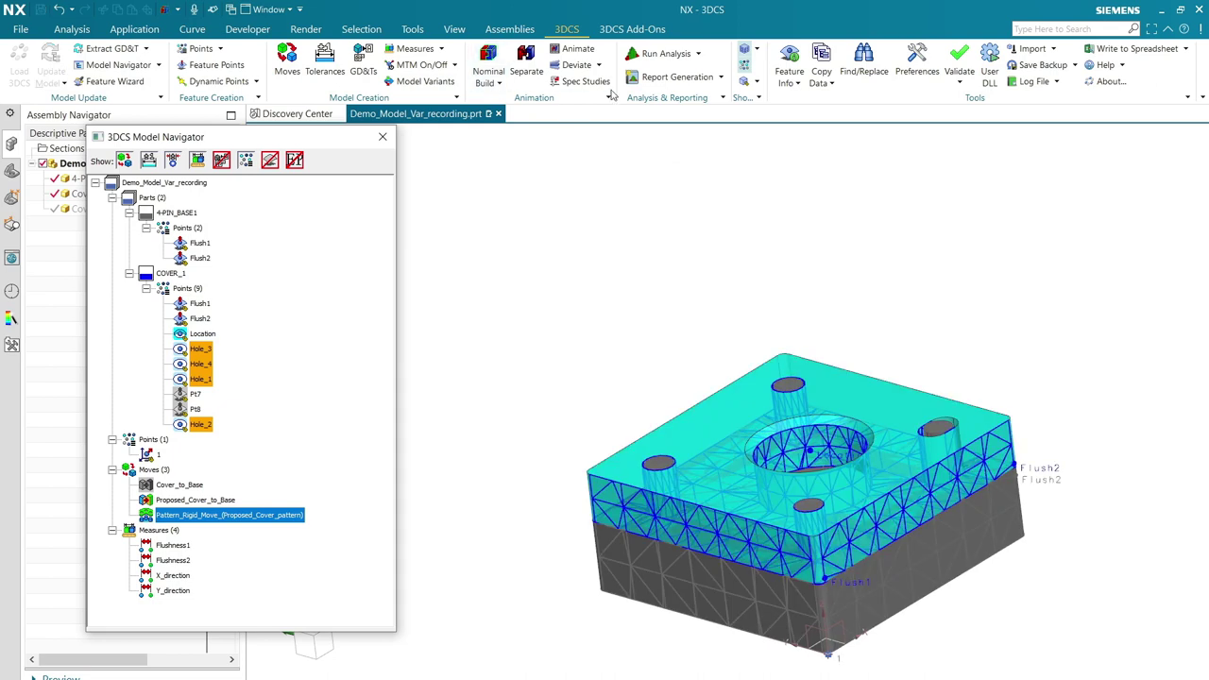
{"action": "left_click", "coordinate": [654, 55]}
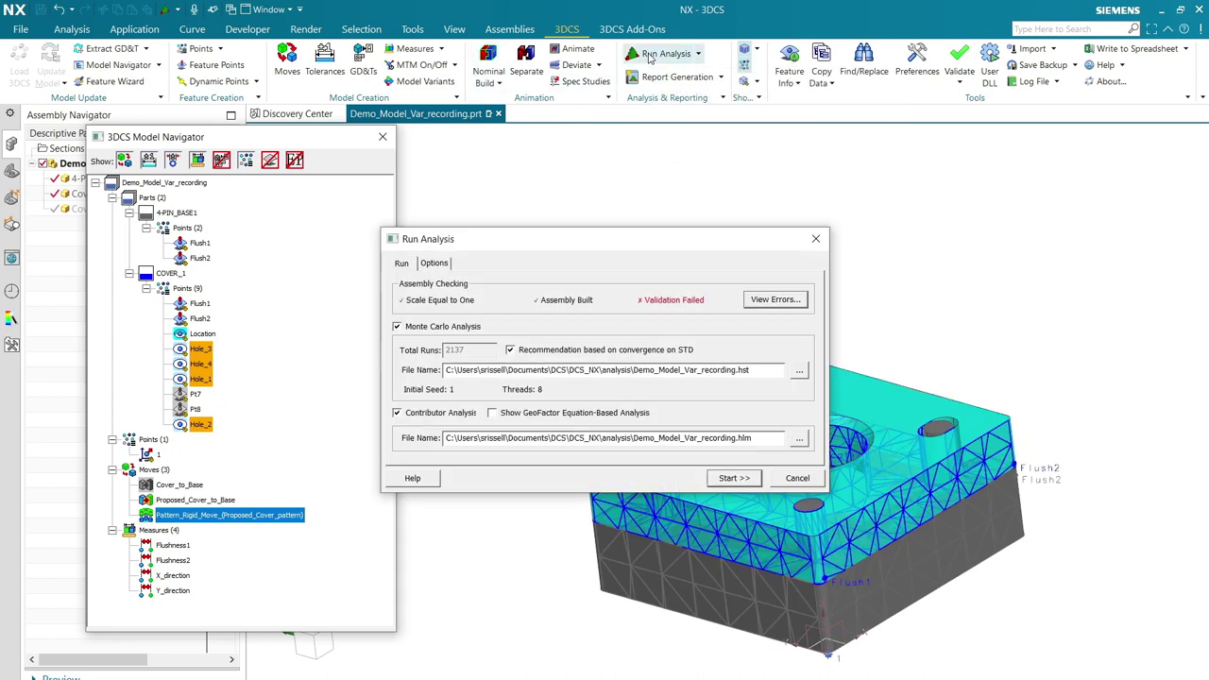
{"action": "left_click_drag", "start_coordinate": [635, 242], "coordinate": [542, 120]}
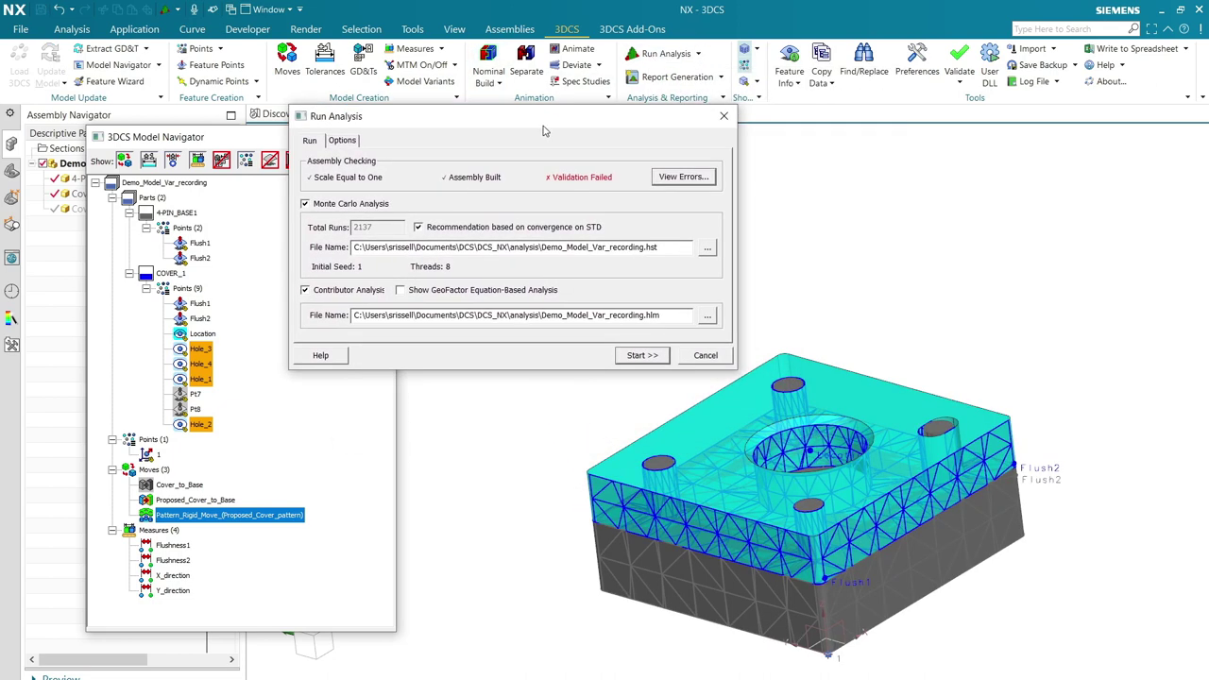
{"action": "left_click", "coordinate": [633, 363]}
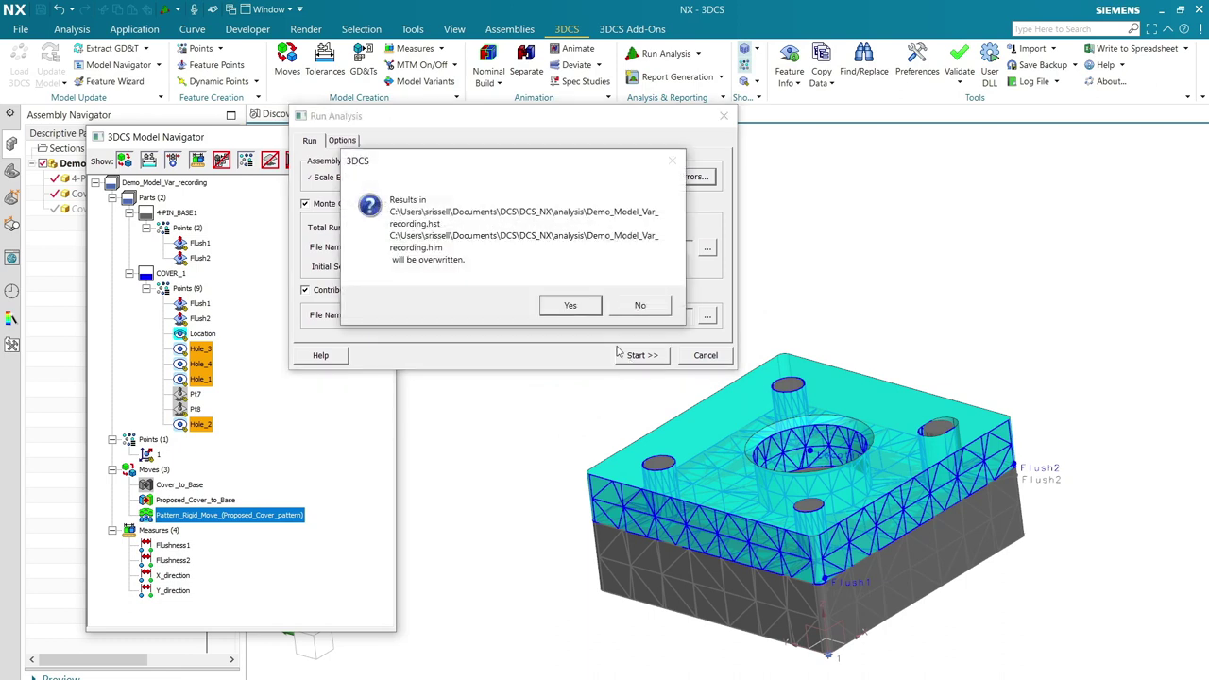
{"action": "left_click", "coordinate": [571, 306]}
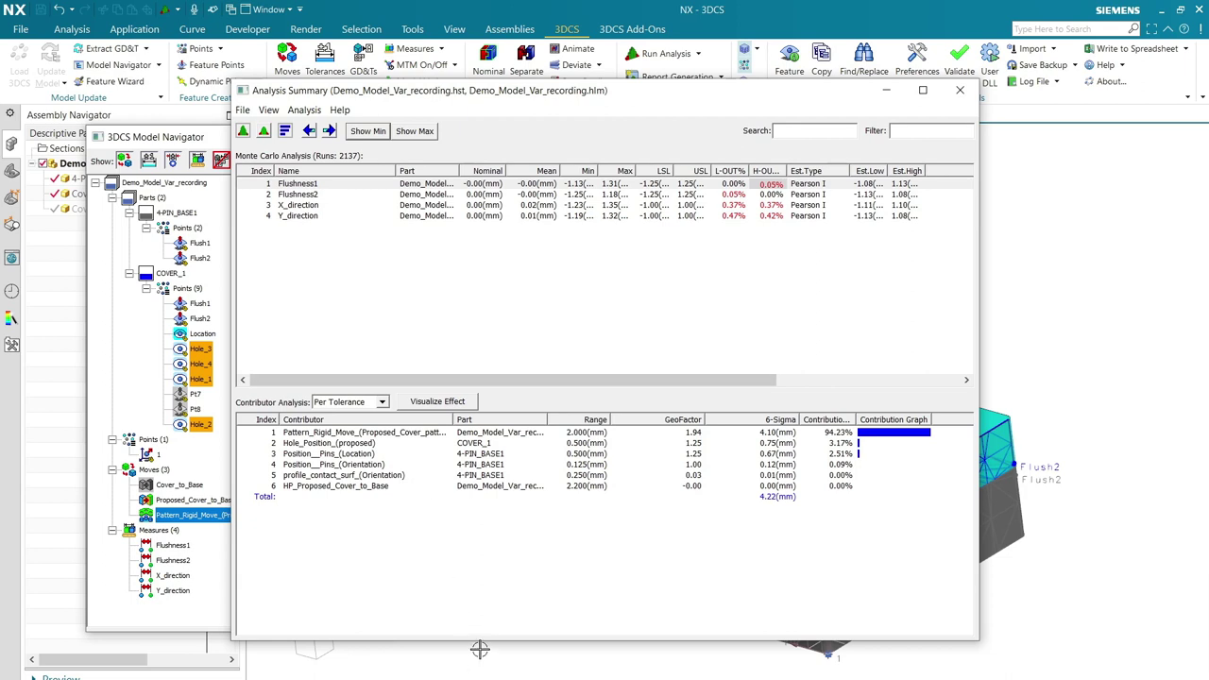
Step: Open the detailed Monte Carlo results for Flushness1 and dismiss the Analysis Summary
{"action": "double_click", "coordinate": [302, 186]}
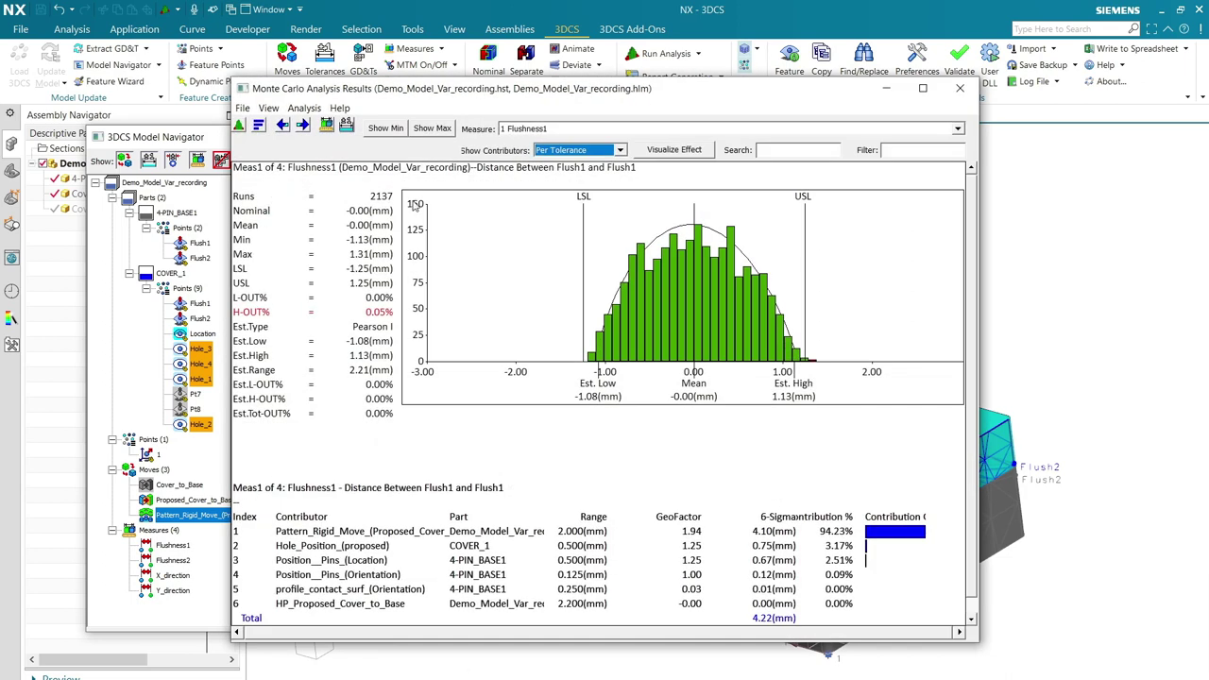
{"action": "left_click_drag", "start_coordinate": [478, 94], "coordinate": [285, 89]}
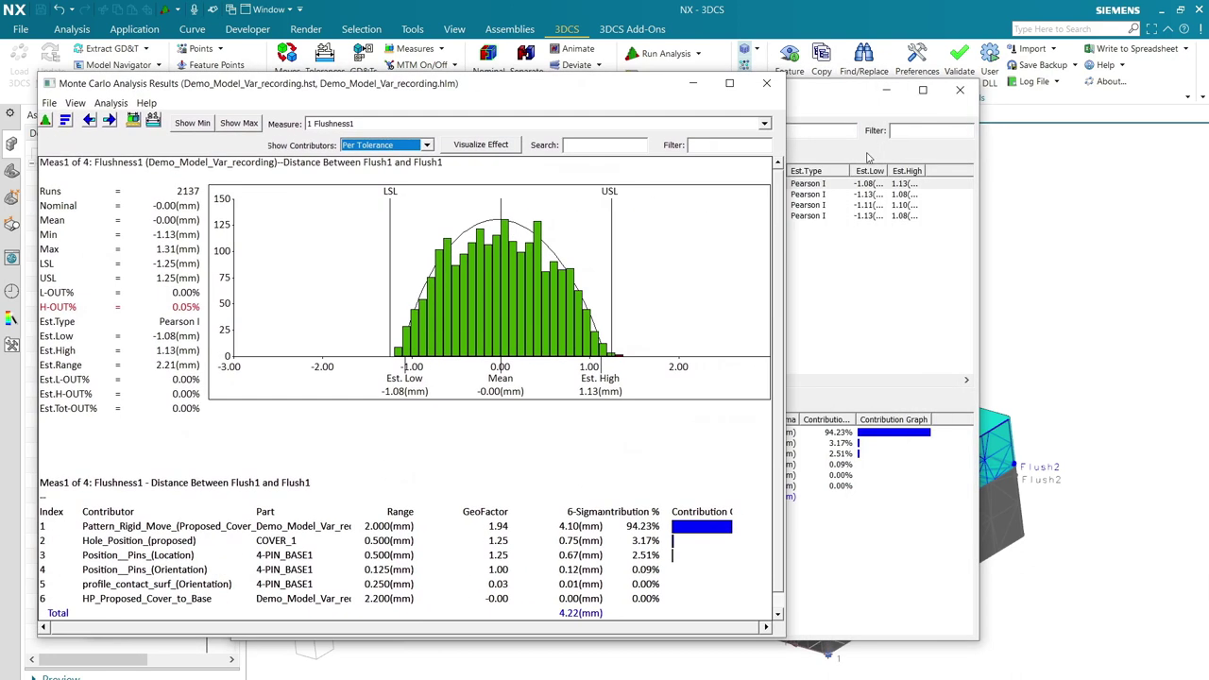
{"action": "left_click", "coordinate": [960, 89]}
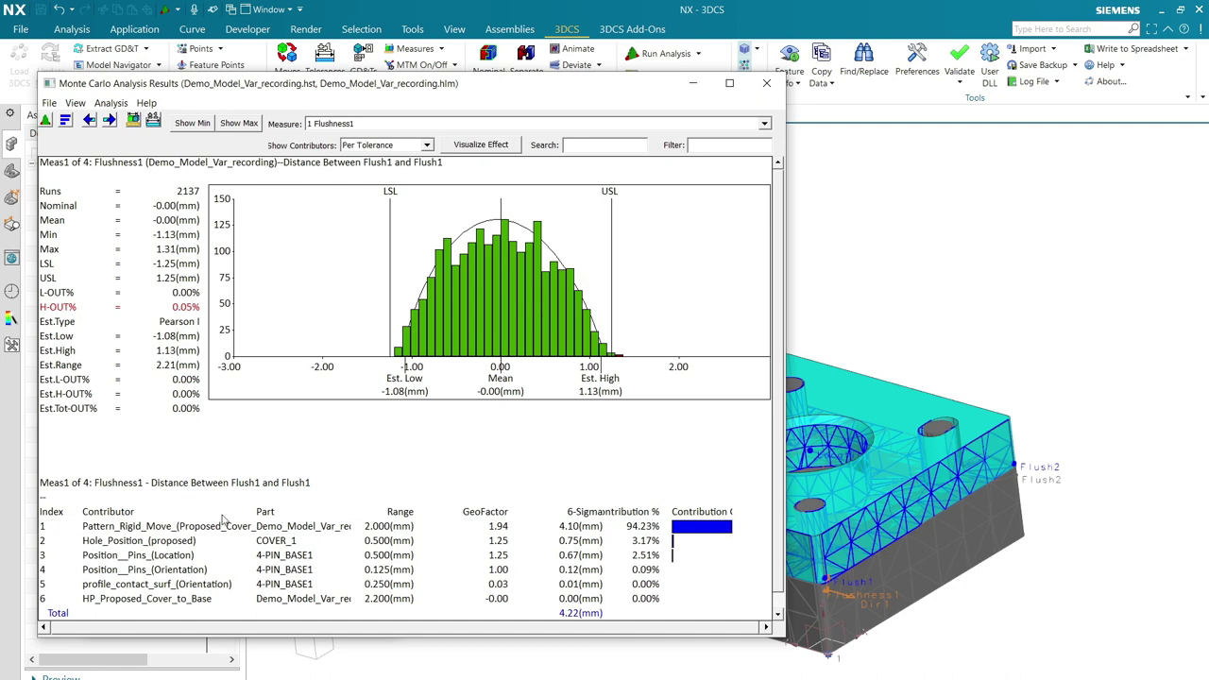
Step: Highlight the largest variation contributor, review the Flushness2 results, then close the results window
{"action": "left_click", "coordinate": [146, 527]}
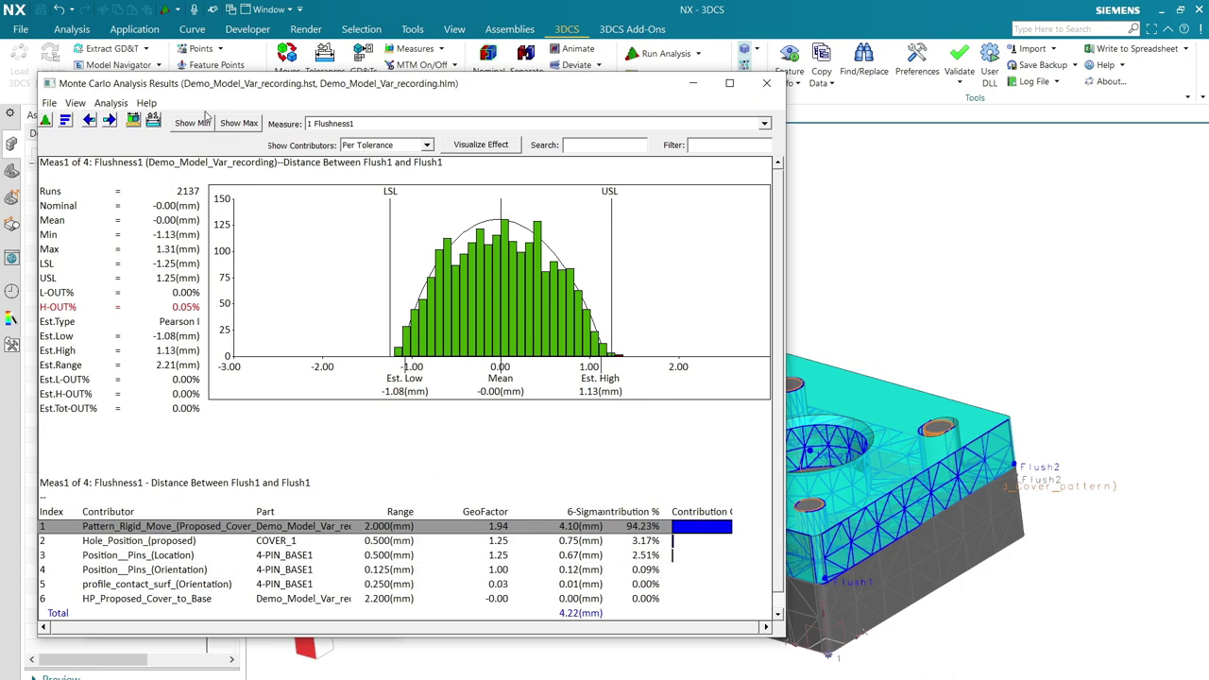
{"action": "left_click", "coordinate": [109, 119]}
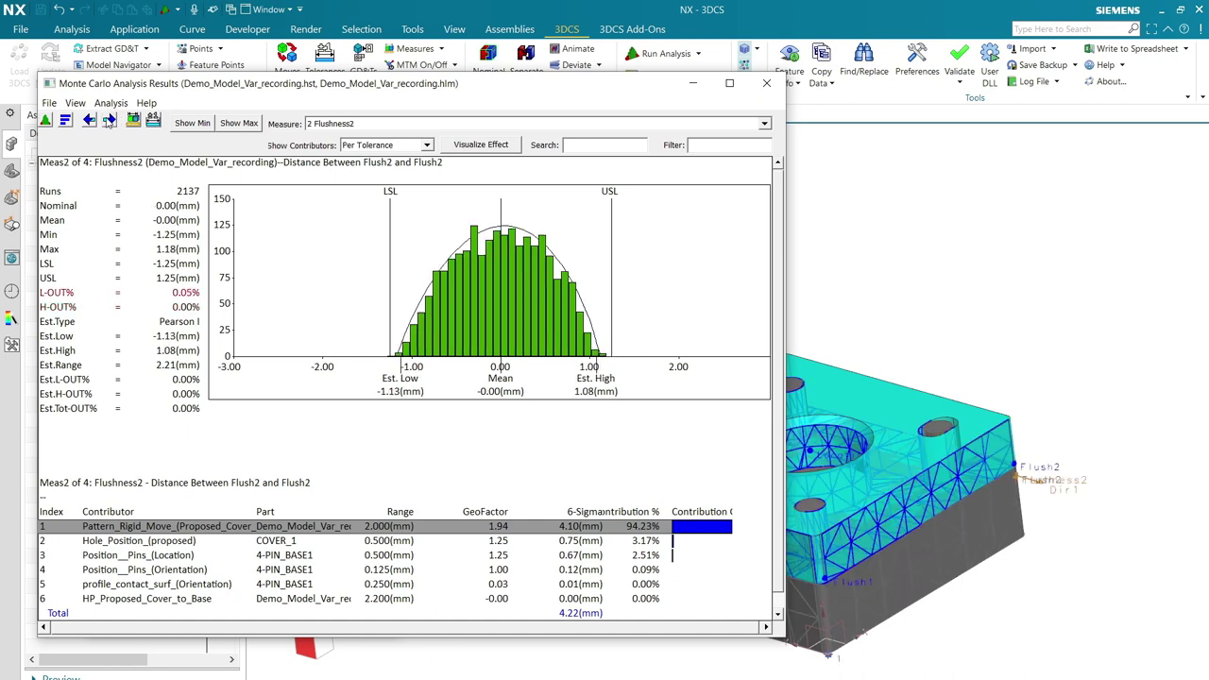
{"action": "left_click", "coordinate": [765, 83]}
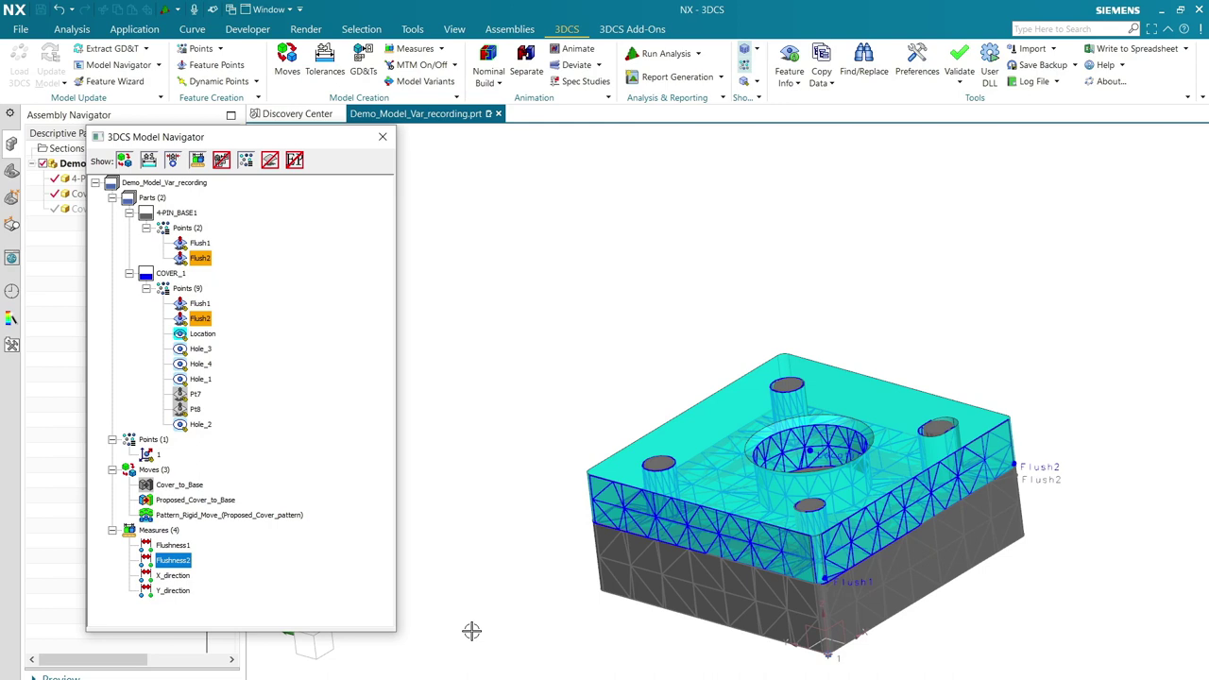
Step: Apply the Current_Design variant from the Model Variants table, confirm it, and close the table
{"action": "left_click", "coordinate": [423, 81]}
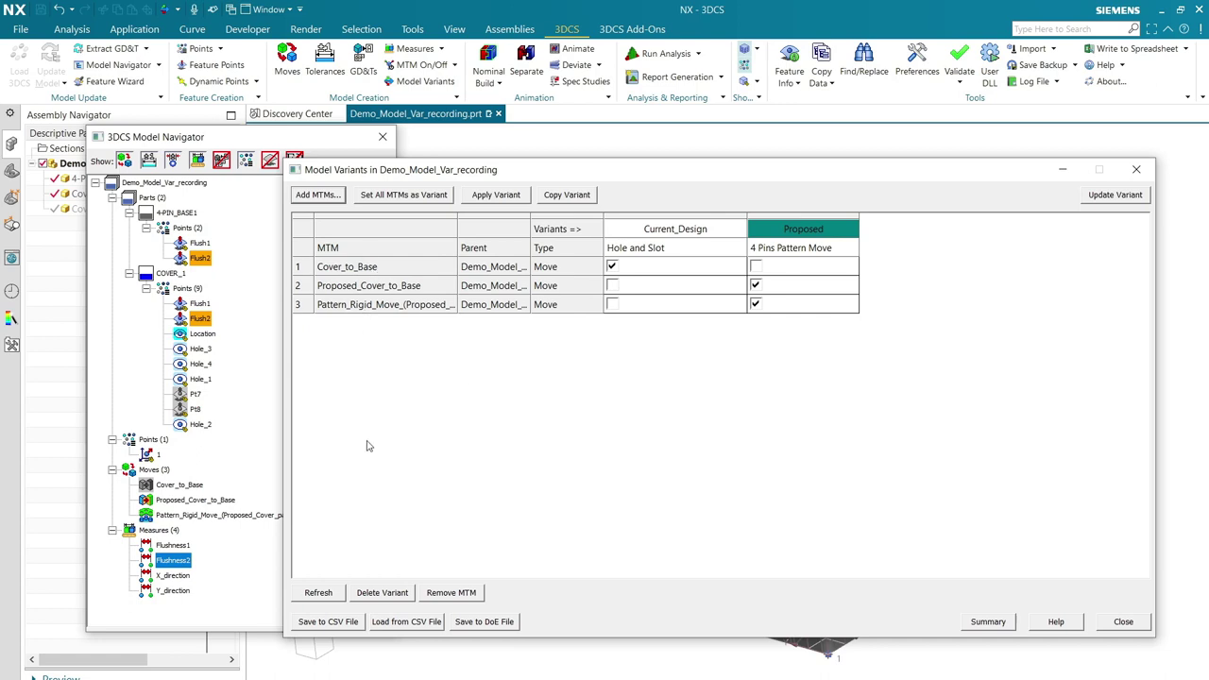
{"action": "left_click", "coordinate": [654, 229]}
{"action": "left_click", "coordinate": [484, 196]}
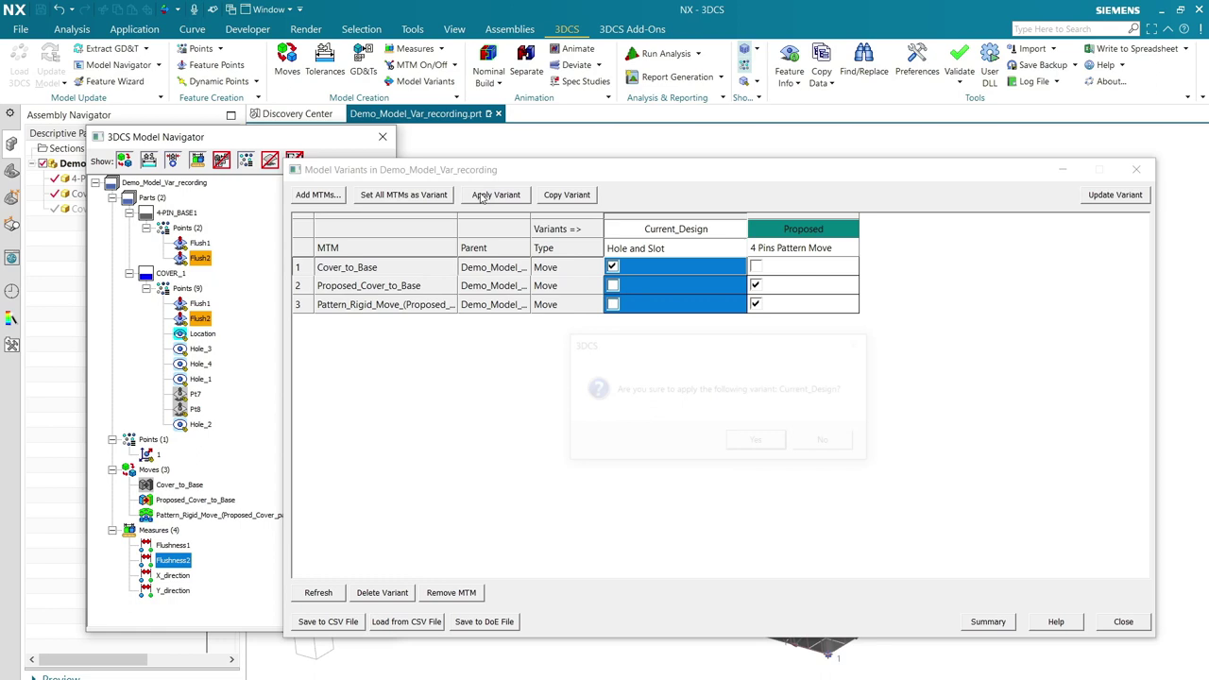
{"action": "left_click", "coordinate": [755, 443]}
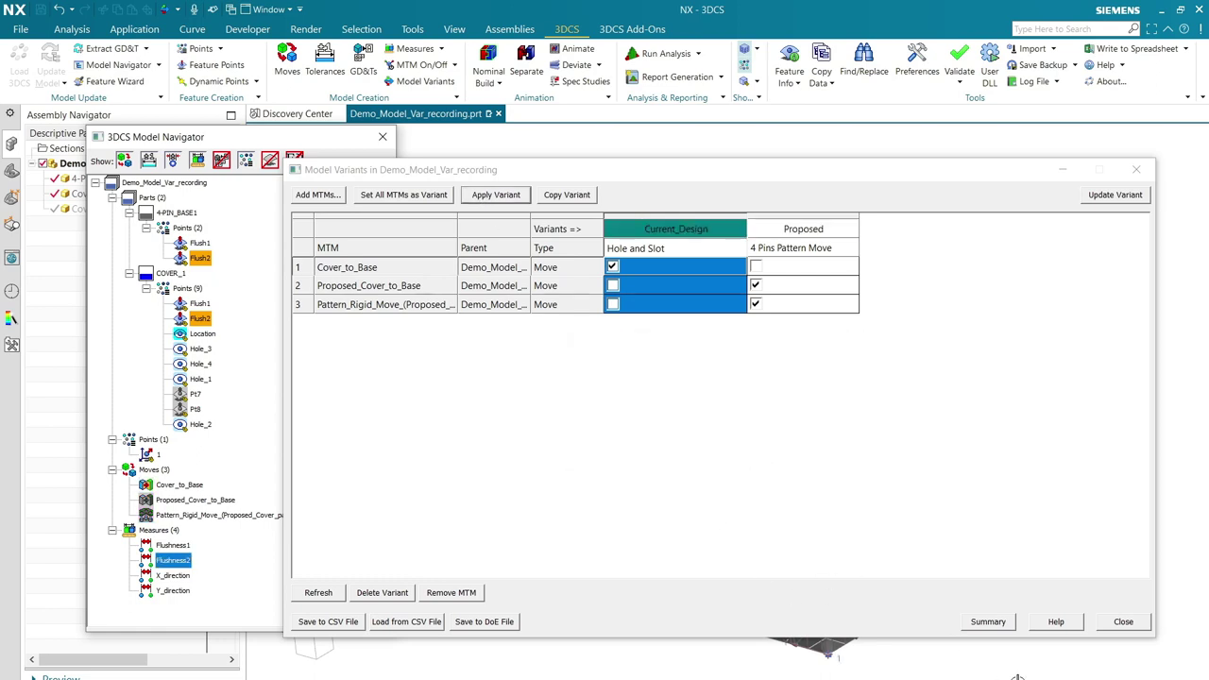
{"action": "left_click", "coordinate": [1121, 621]}
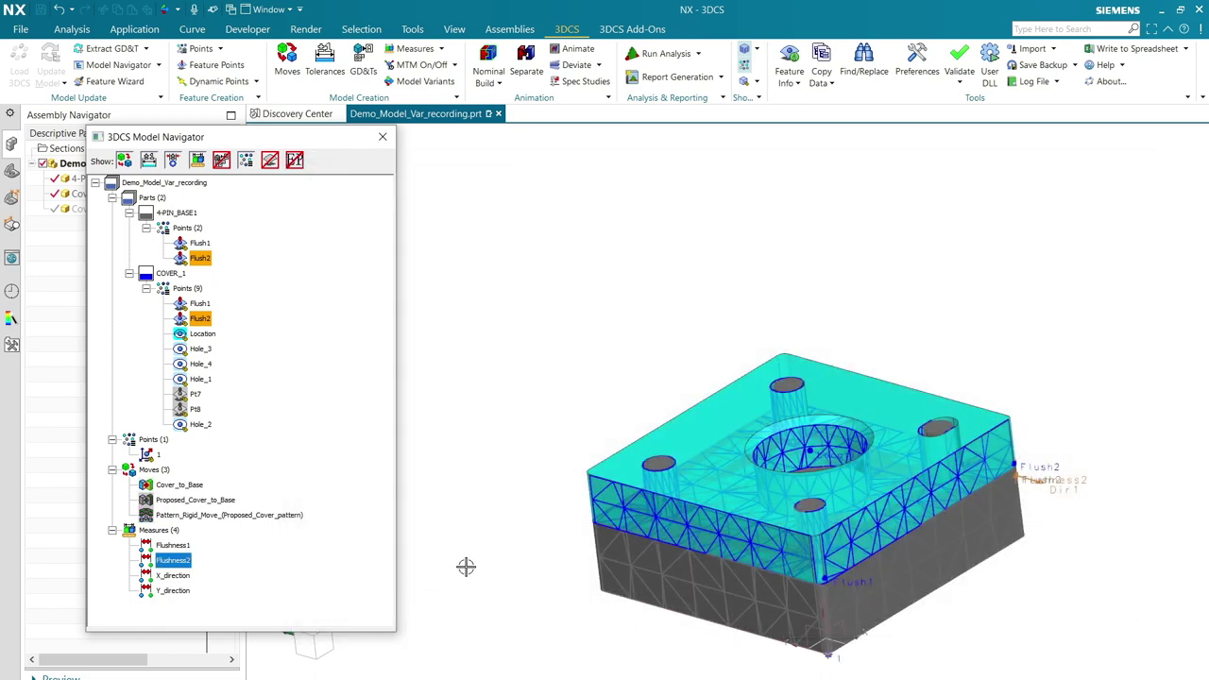